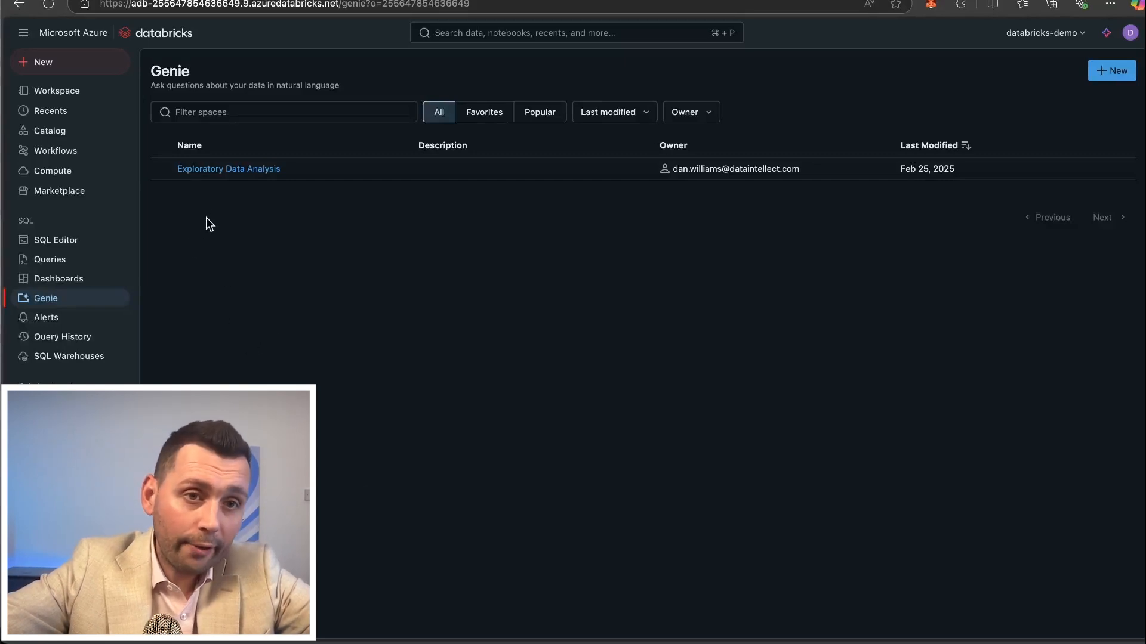
Step: Open the Exploratory Data Analysis Genie space and start its SQL warehouse
{"action": "left_click", "coordinate": [220, 172]}
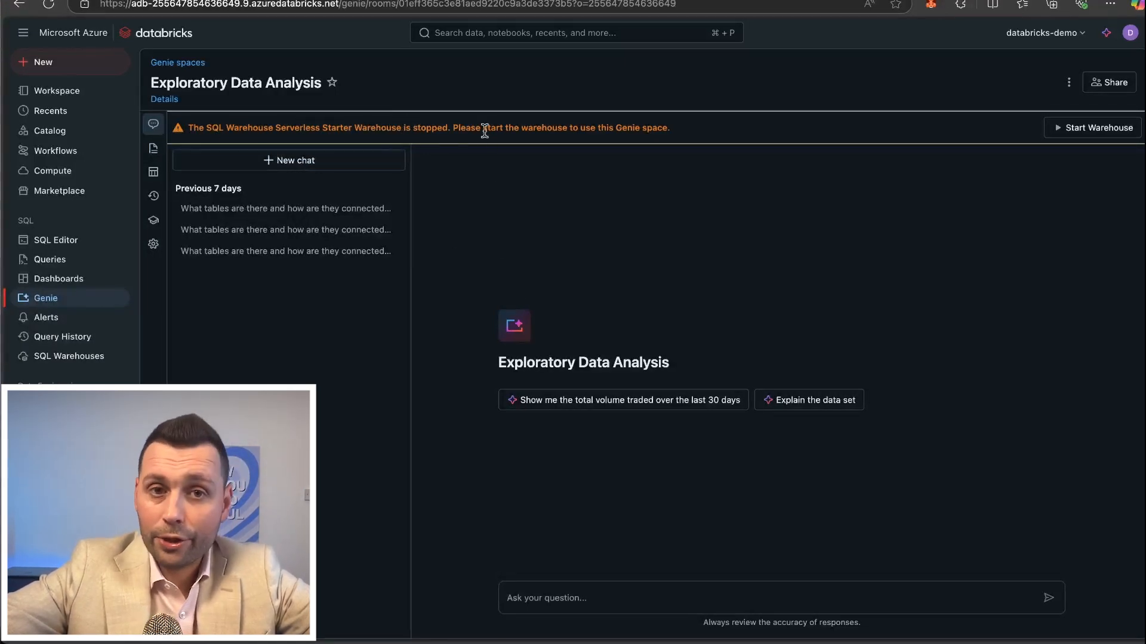
{"action": "left_click", "coordinate": [1105, 131]}
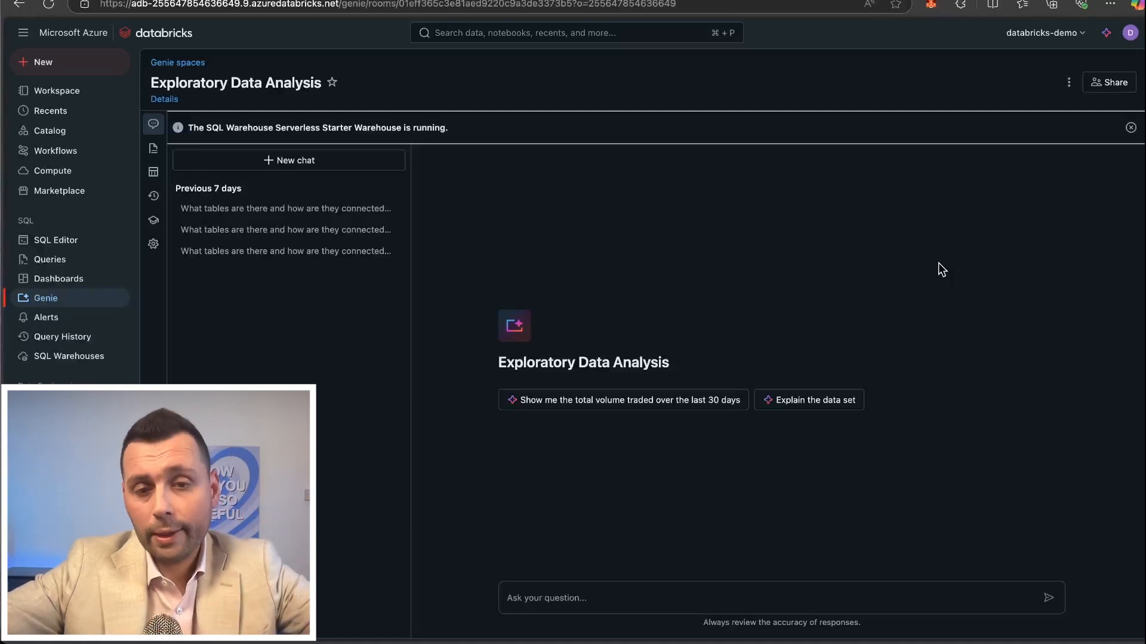
Step: Have Genie explain the data set, and check the answer on table connections against the space's data tables
{"action": "left_click", "coordinate": [802, 405]}
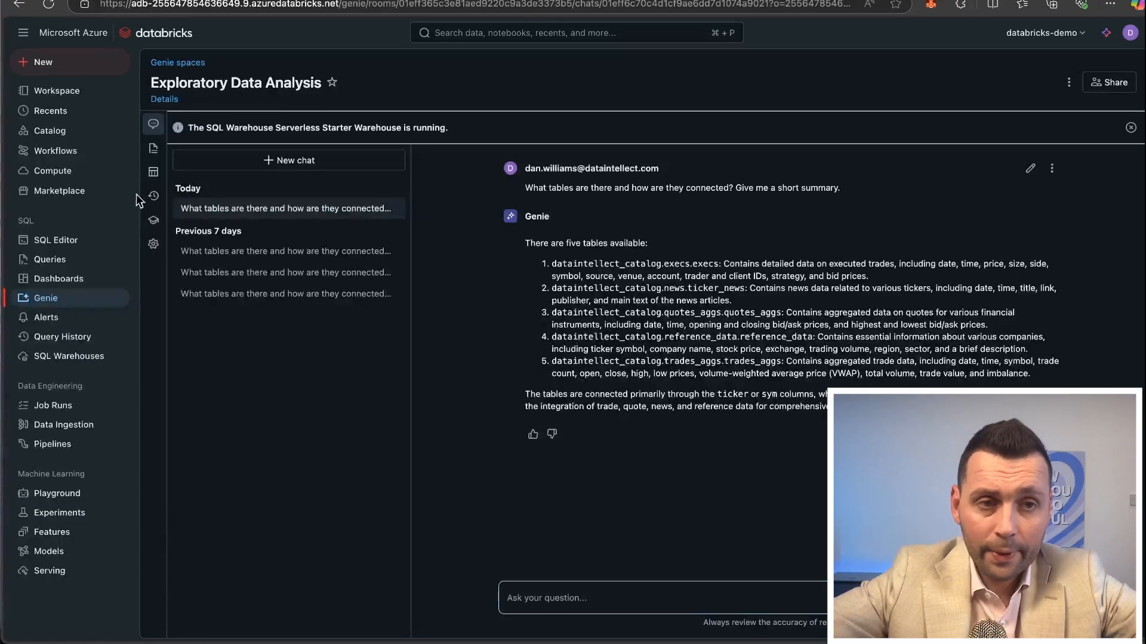
{"action": "left_click", "coordinate": [154, 173]}
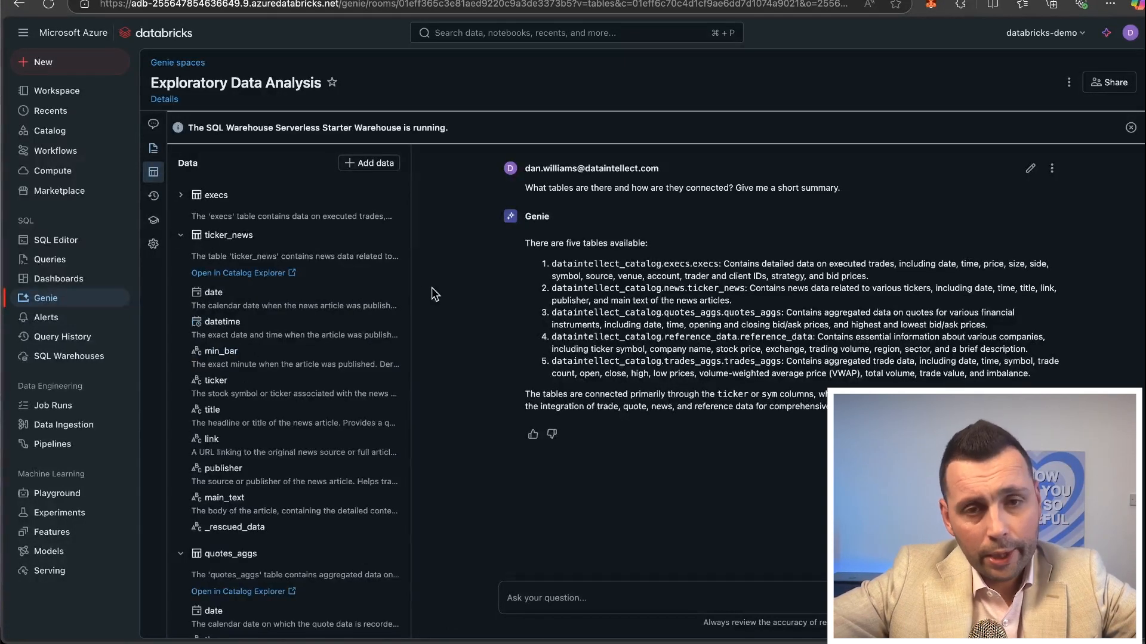
{"action": "left_click_drag", "start_coordinate": [537, 395], "coordinate": [627, 397]}
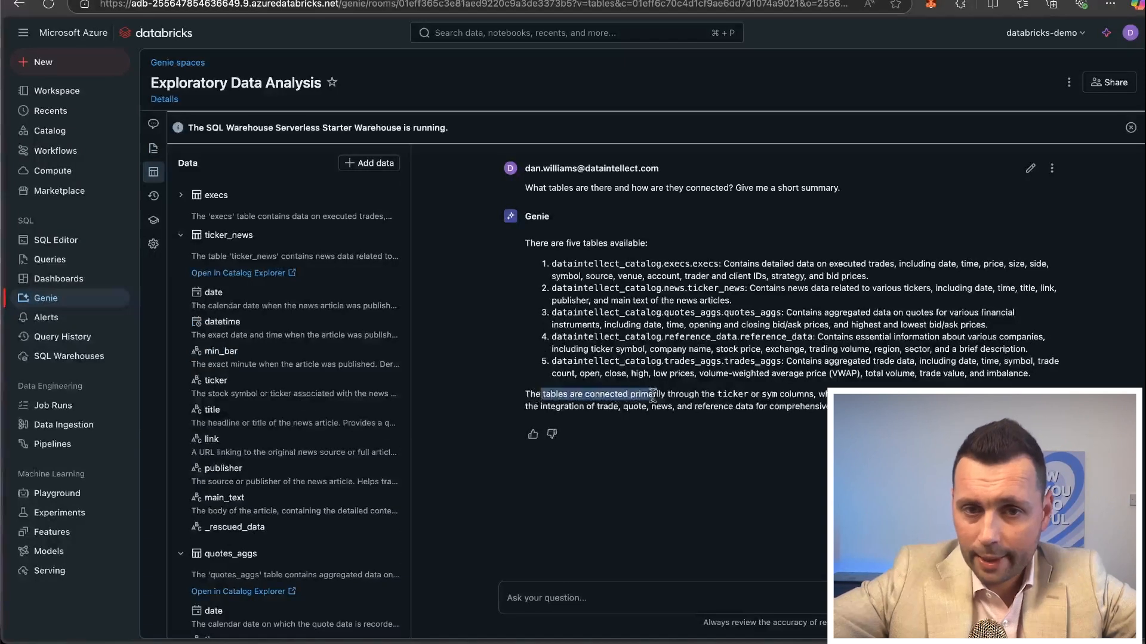
{"action": "left_click", "coordinate": [625, 401]}
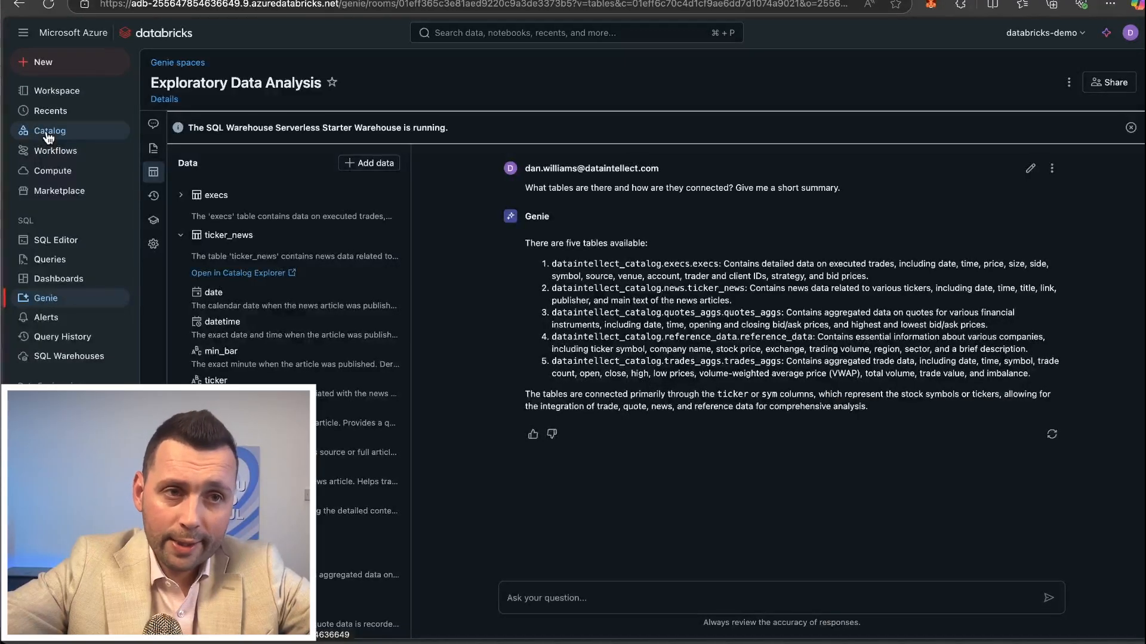
Step: Open the execs table in the execs schema of dataintellect_catalog and review its column types and comments
{"action": "left_click", "coordinate": [48, 132]}
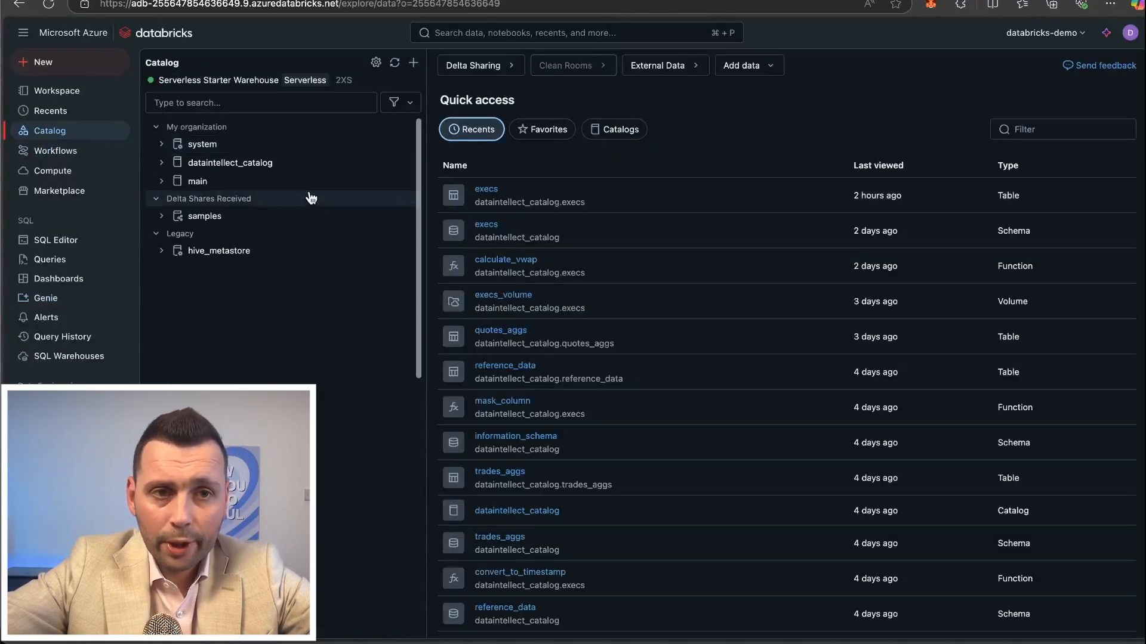
{"action": "left_click", "coordinate": [162, 165]}
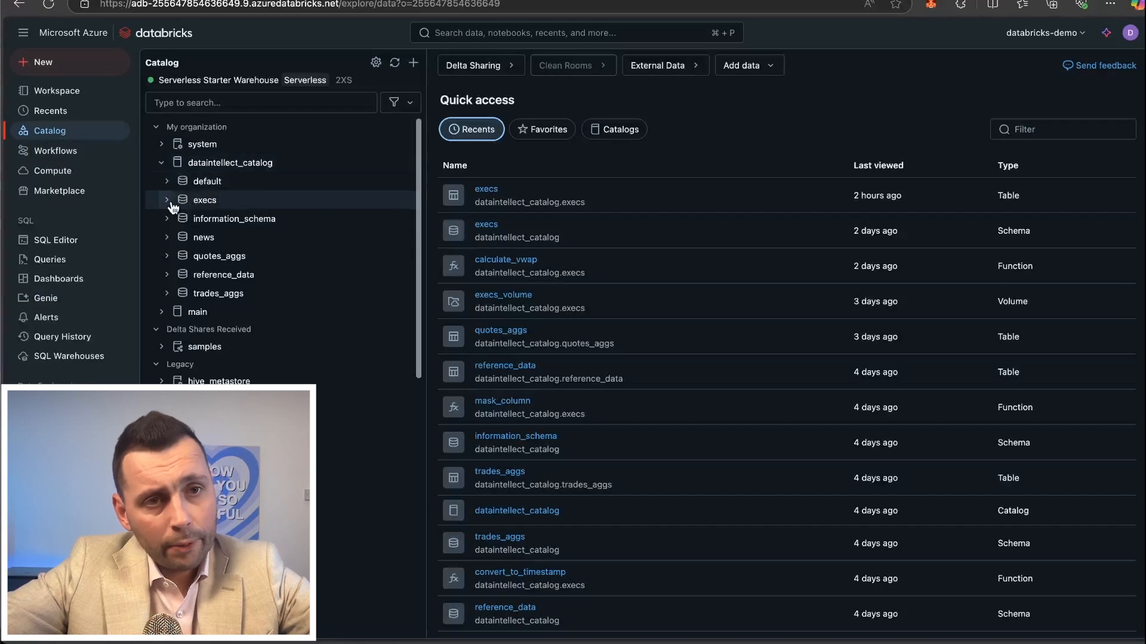
{"action": "left_click", "coordinate": [170, 203]}
{"action": "left_click", "coordinate": [192, 218]}
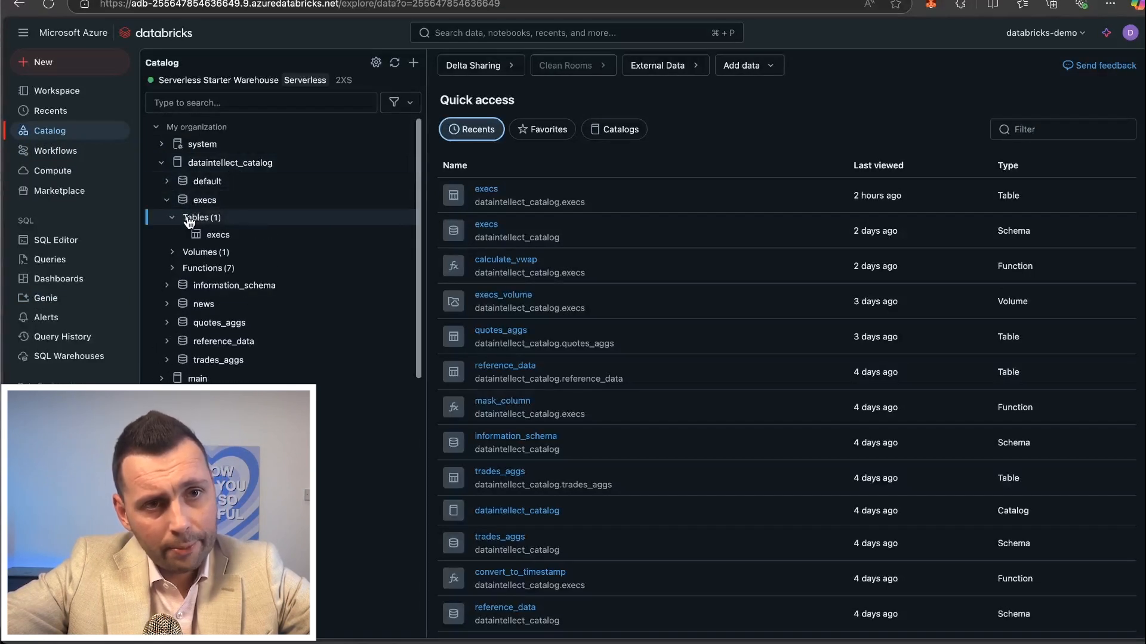
{"action": "left_click", "coordinate": [213, 236]}
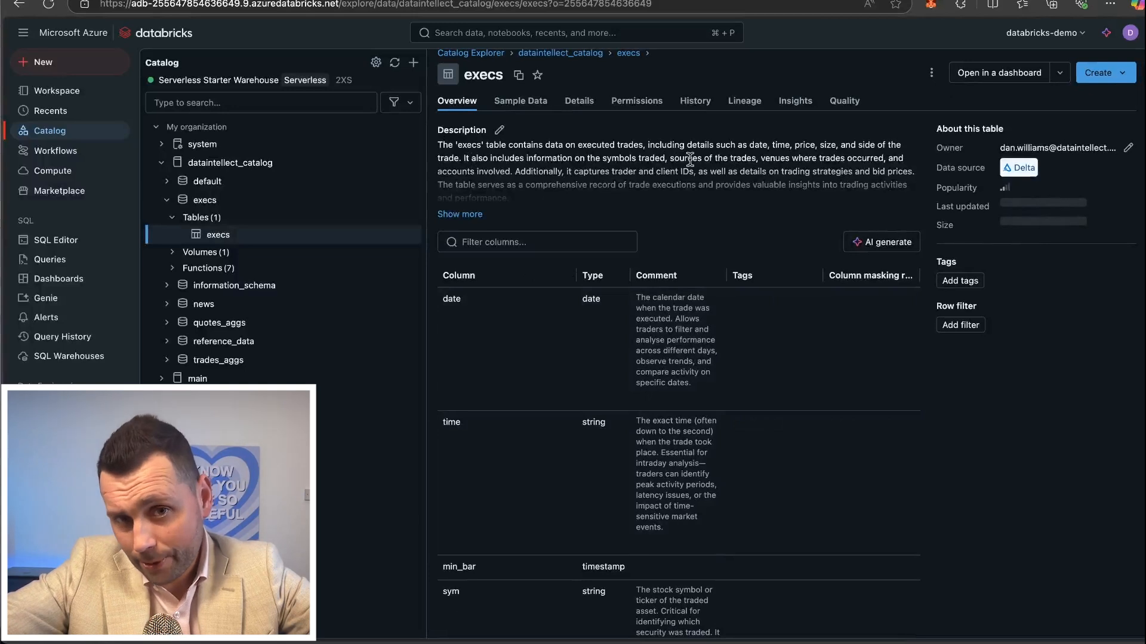
{"action": "scroll", "coordinate": [634, 374], "scroll_direction": "down", "scroll_amount": 10}
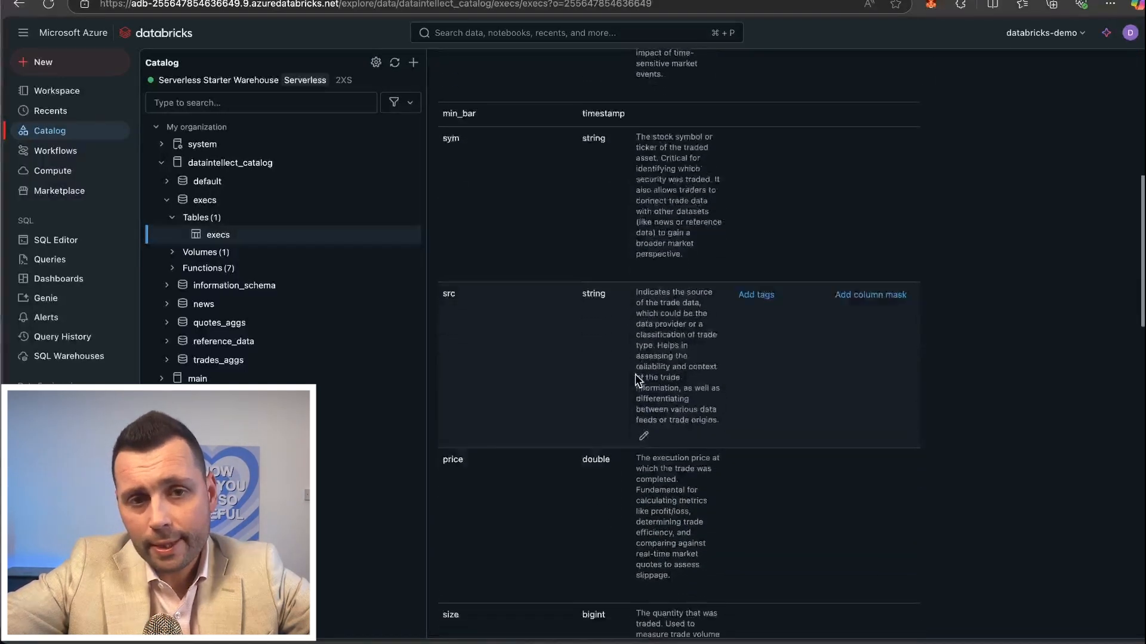
{"action": "scroll", "coordinate": [635, 374], "scroll_direction": "down", "scroll_amount": 1}
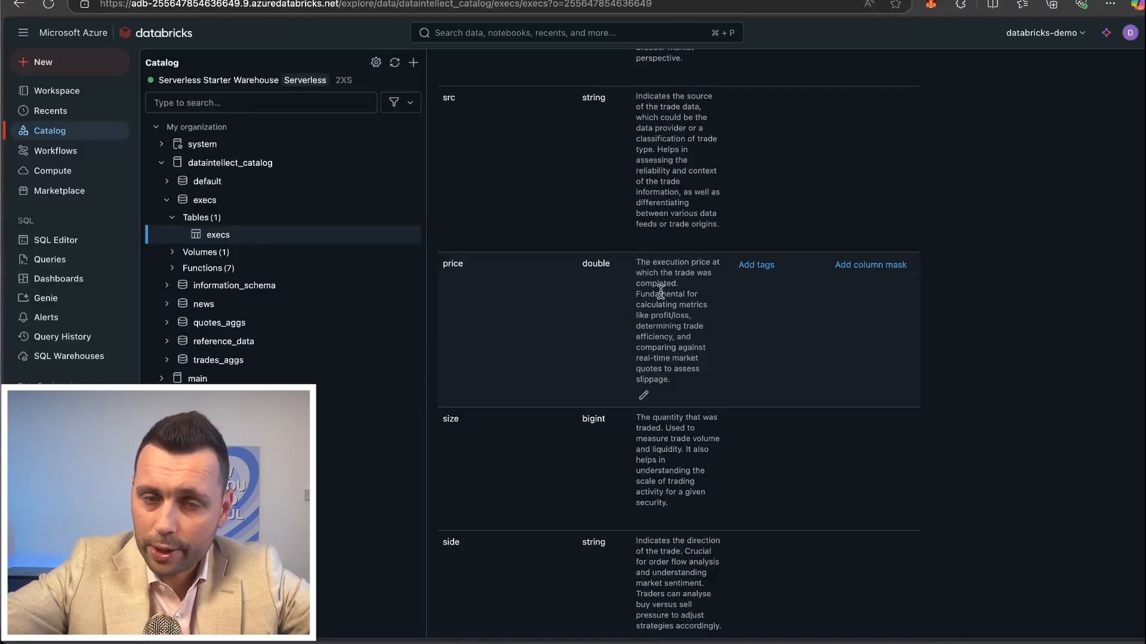
{"action": "scroll", "coordinate": [660, 298], "scroll_direction": "down", "scroll_amount": 3}
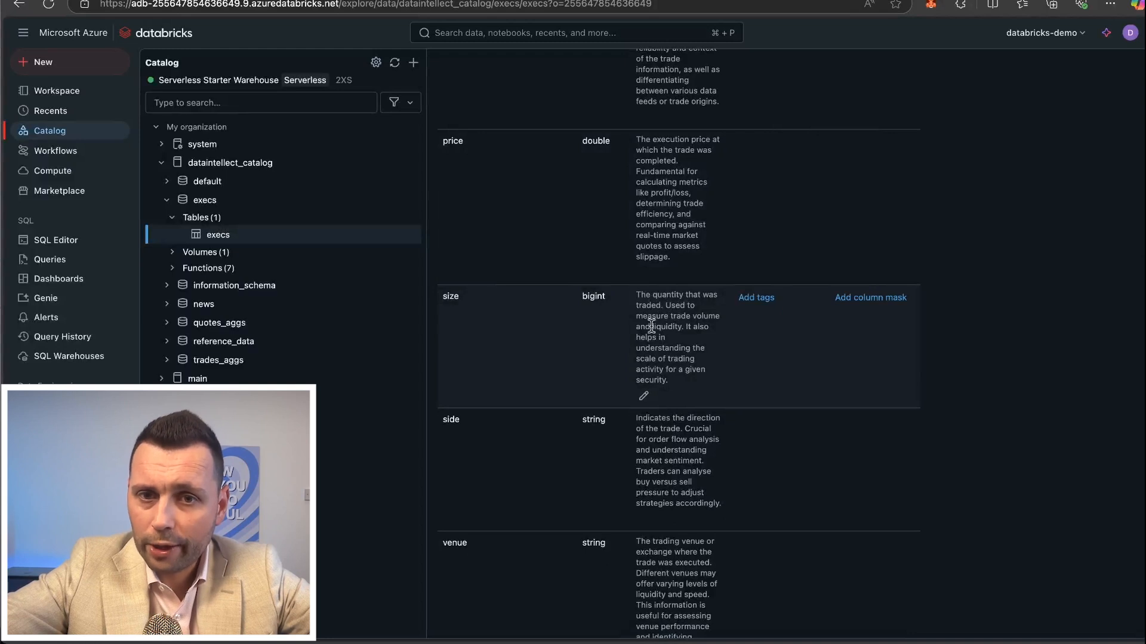
{"action": "scroll", "coordinate": [691, 405], "scroll_direction": "down", "scroll_amount": 3}
{"action": "scroll", "coordinate": [693, 408], "scroll_direction": "down", "scroll_amount": 10}
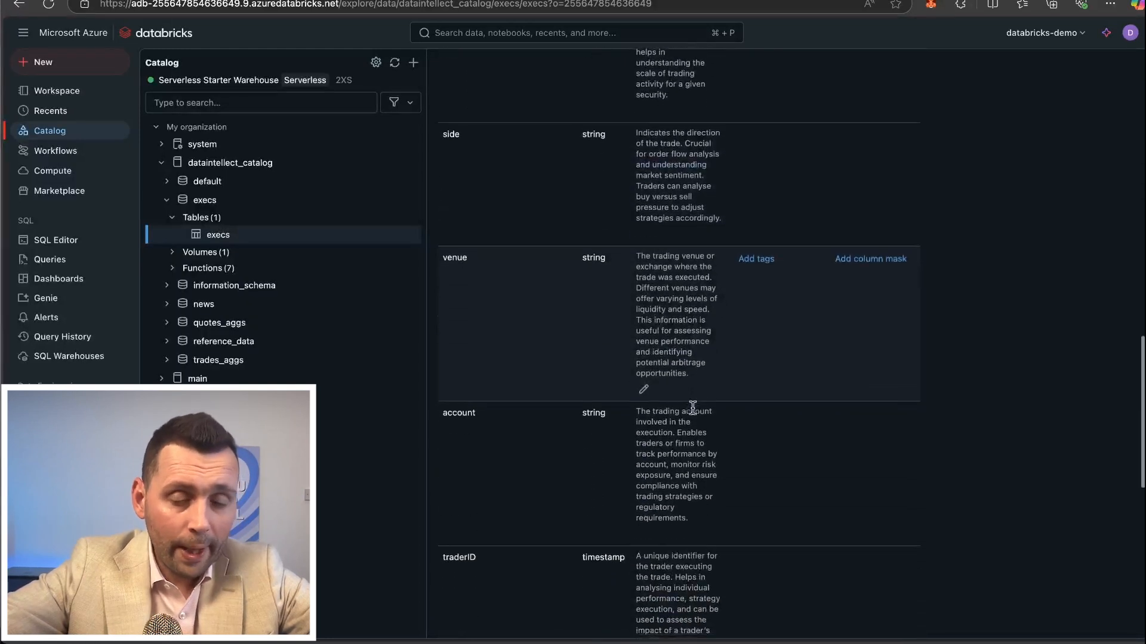
{"action": "scroll", "coordinate": [693, 408], "scroll_direction": "down", "scroll_amount": 5}
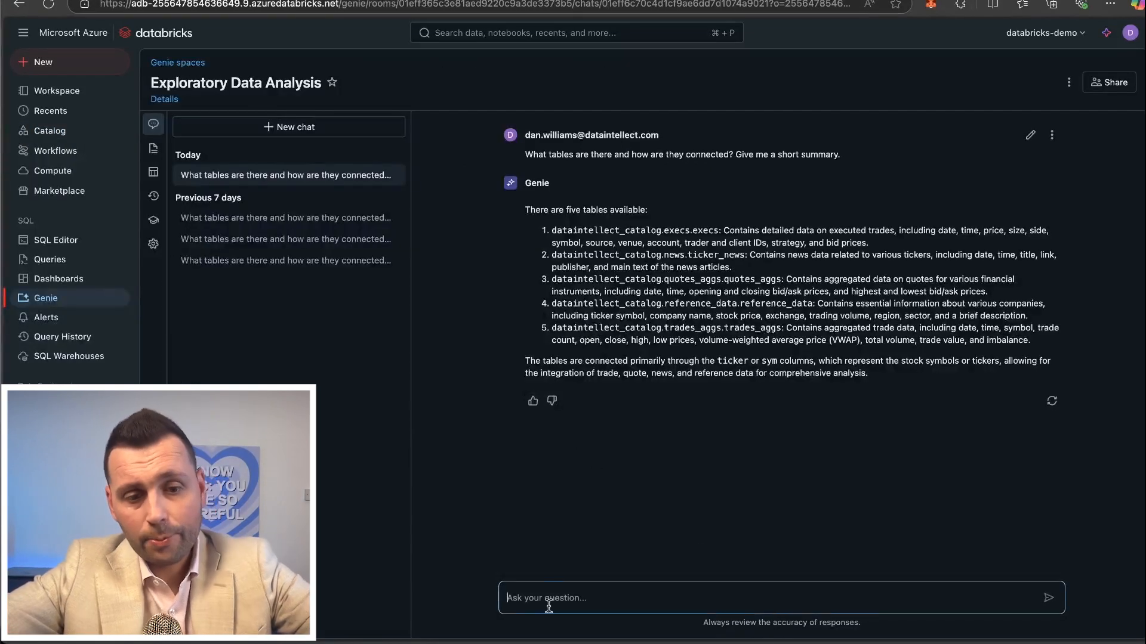
Step: Ask Genie "Show me the total volume traded over the last 5 days"
{"action": "type", "text": "Show me the total volume traded over the last 5 days"}
{"action": "left_click_drag", "start_coordinate": [524, 598], "coordinate": [625, 597]}
{"action": "left_click", "coordinate": [625, 597]}
{"action": "left_click", "coordinate": [700, 597]}
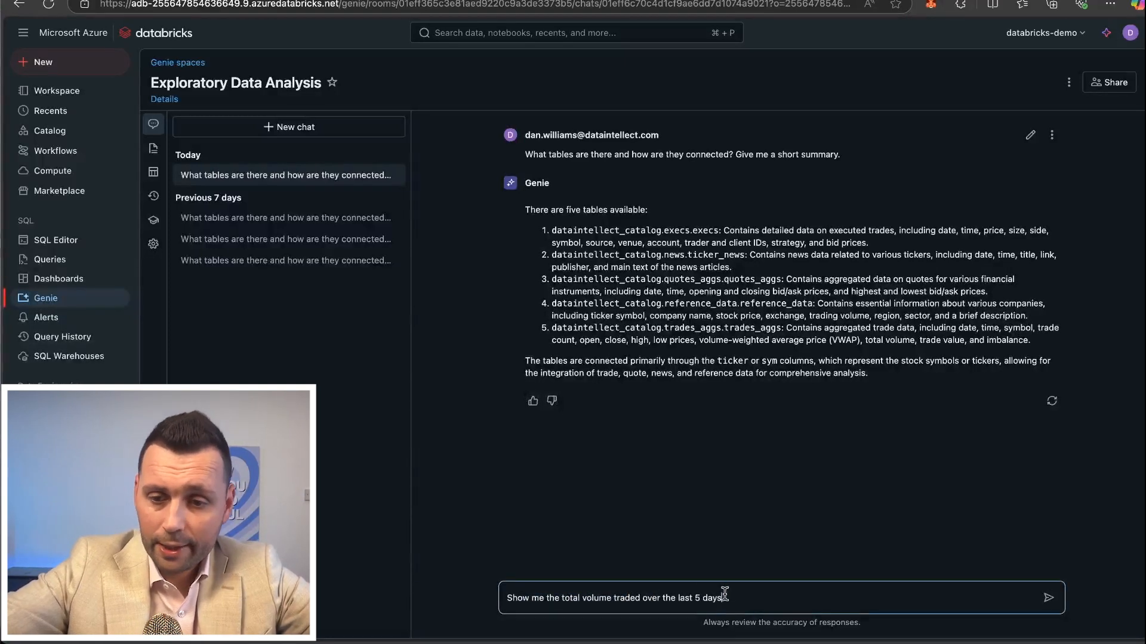
{"action": "key", "text": "Return"}
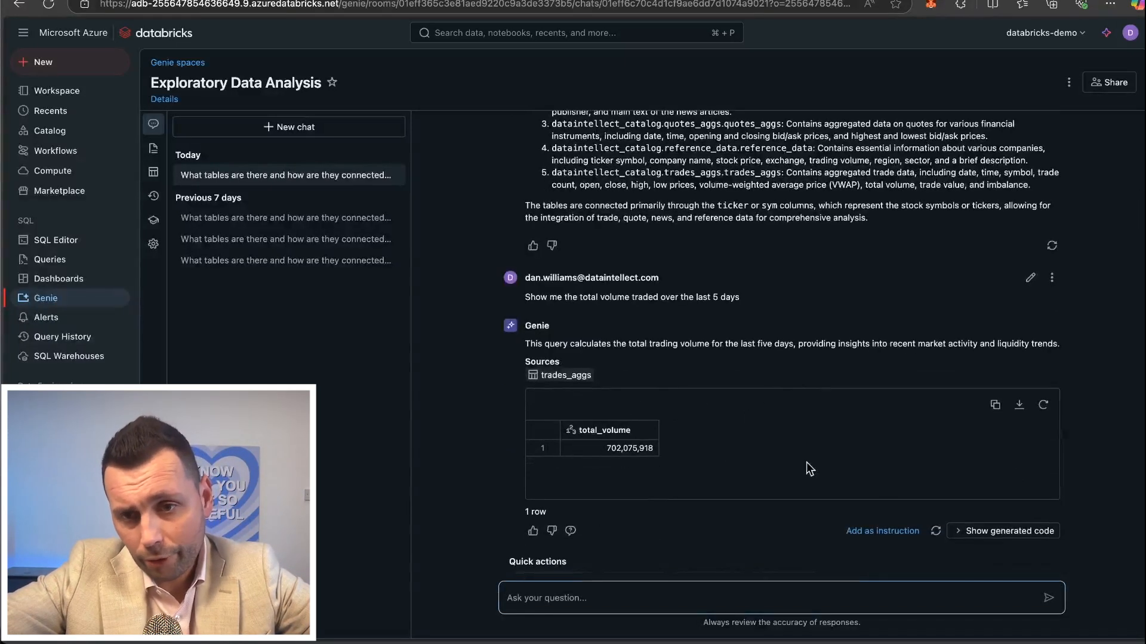
Step: Show the generated code for the total volume answer and examine its sum, source table and date filter
{"action": "left_click", "coordinate": [970, 531]}
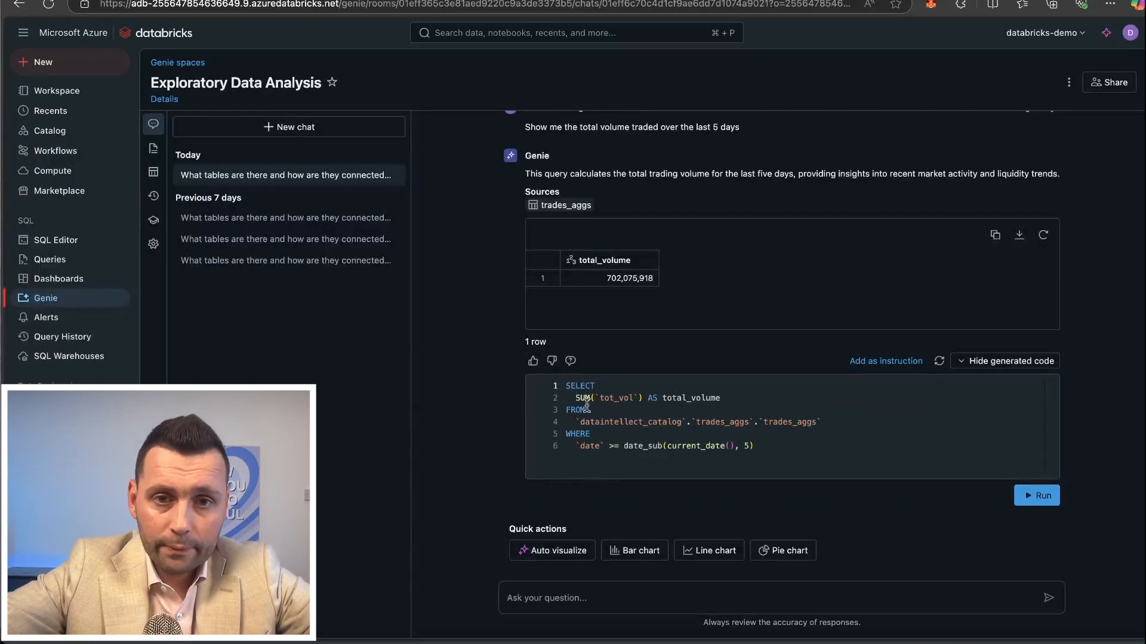
{"action": "left_click_drag", "start_coordinate": [577, 397], "coordinate": [636, 397]}
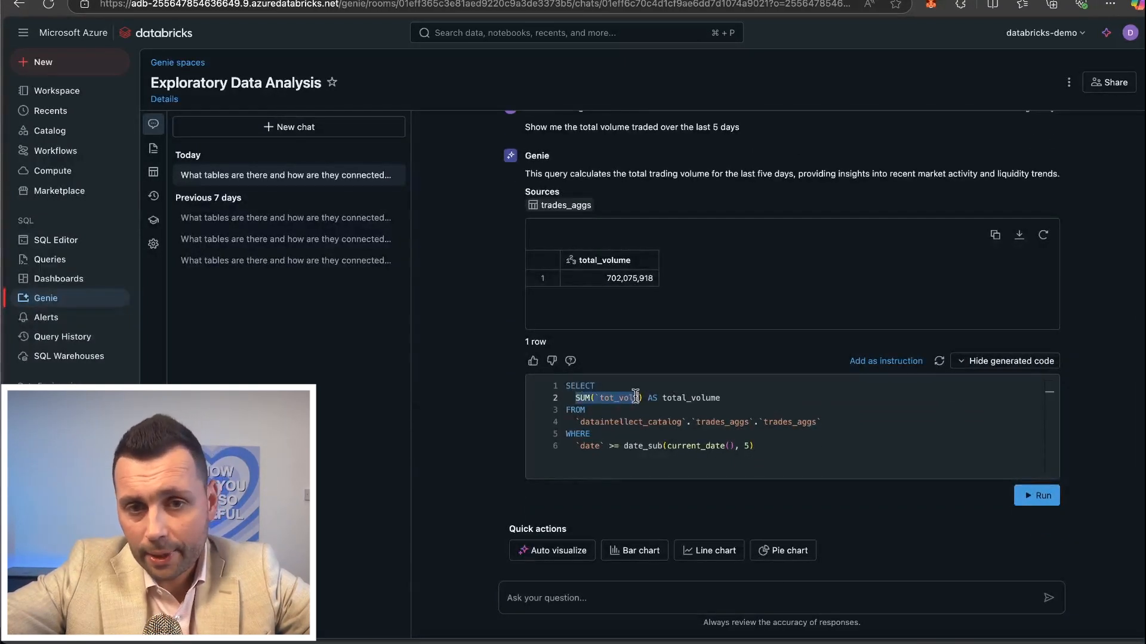
{"action": "double_click", "coordinate": [612, 399]}
{"action": "double_click", "coordinate": [681, 398]}
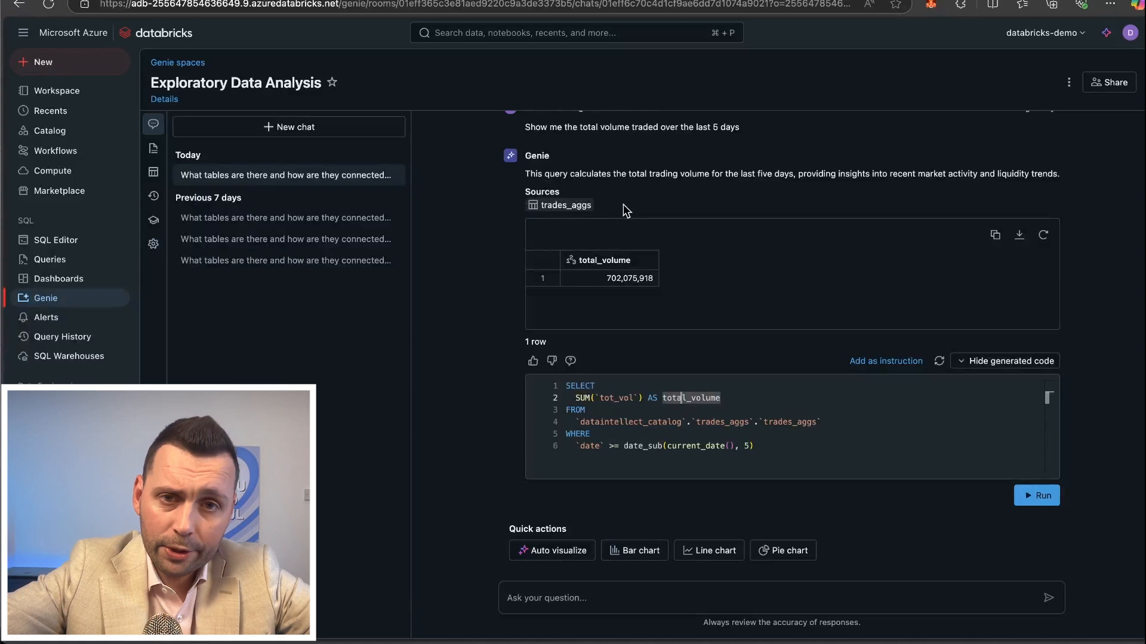
{"action": "double_click", "coordinate": [613, 424]}
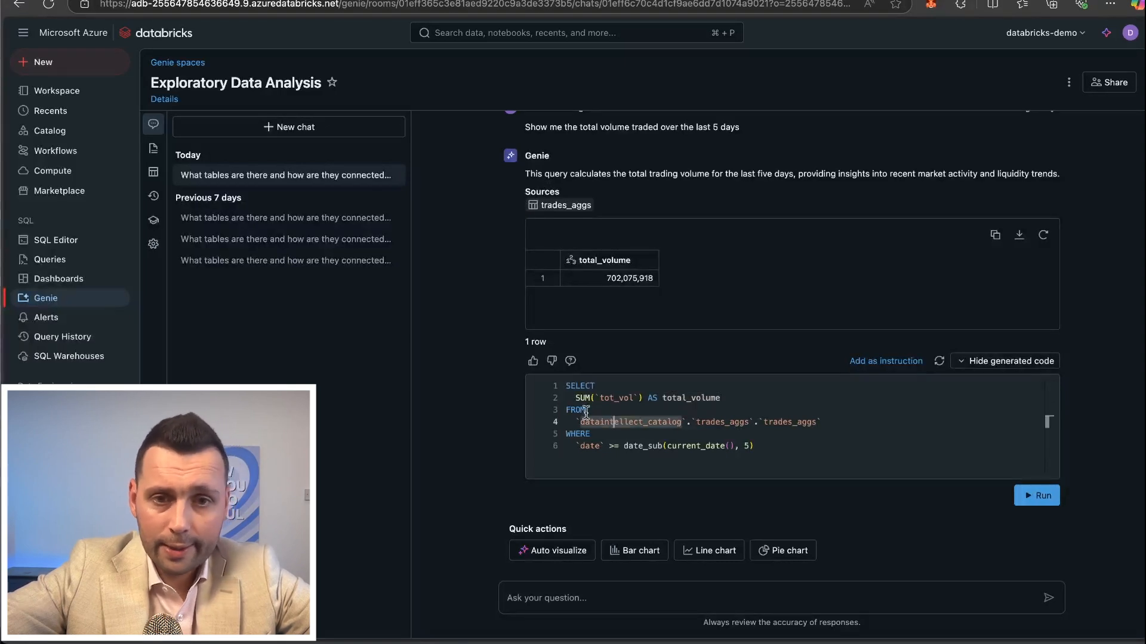
{"action": "double_click", "coordinate": [709, 396]}
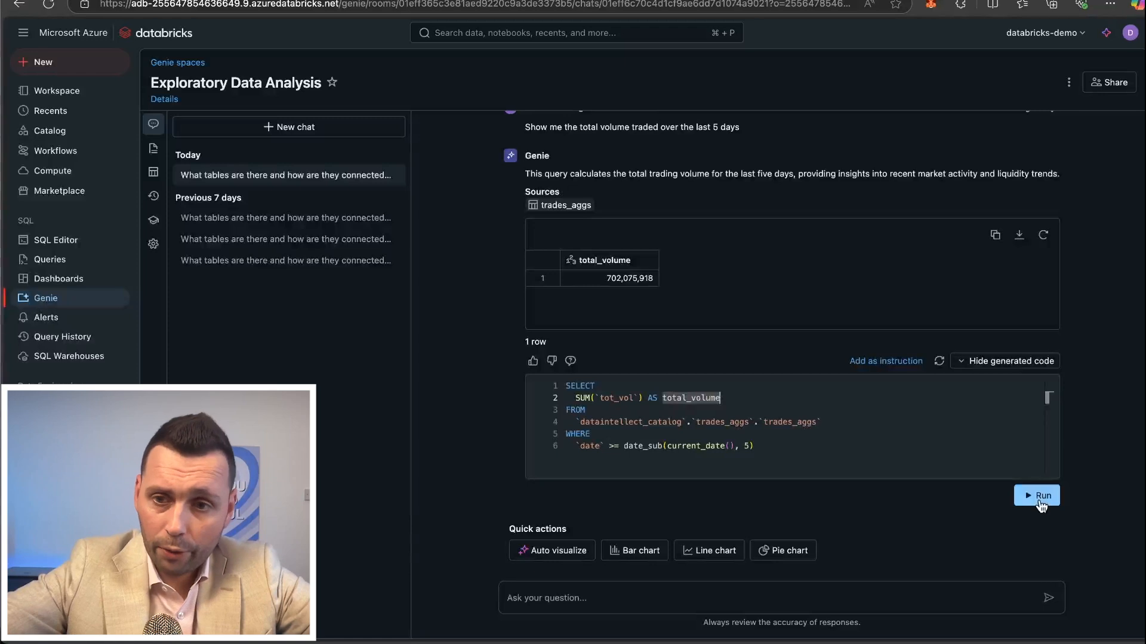
{"action": "left_click", "coordinate": [619, 431]}
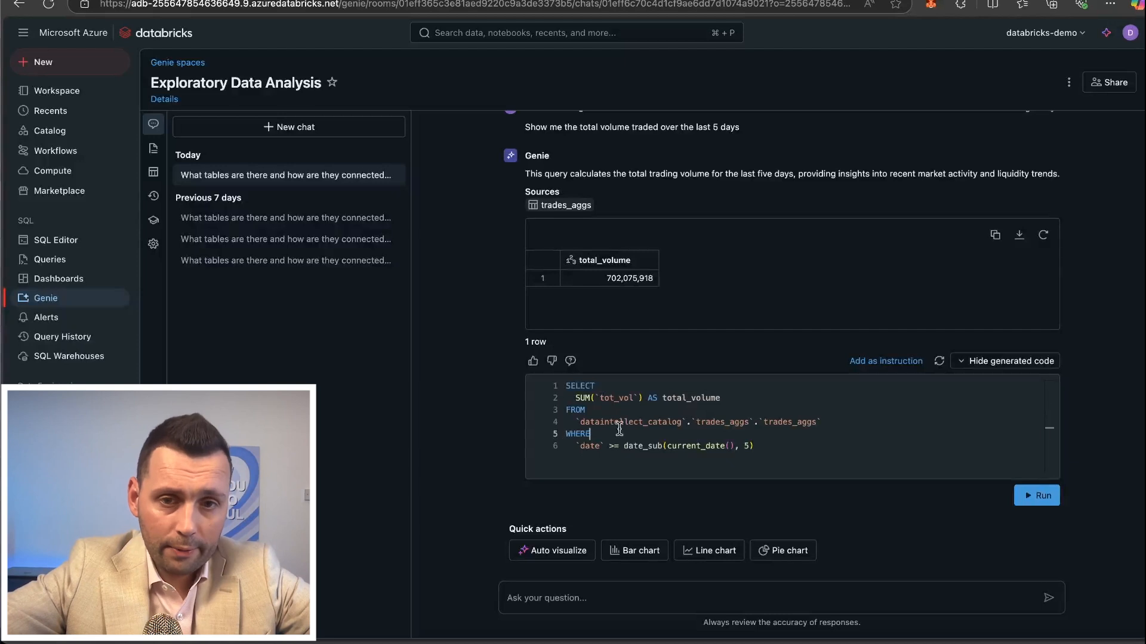
{"action": "left_click", "coordinate": [645, 442]}
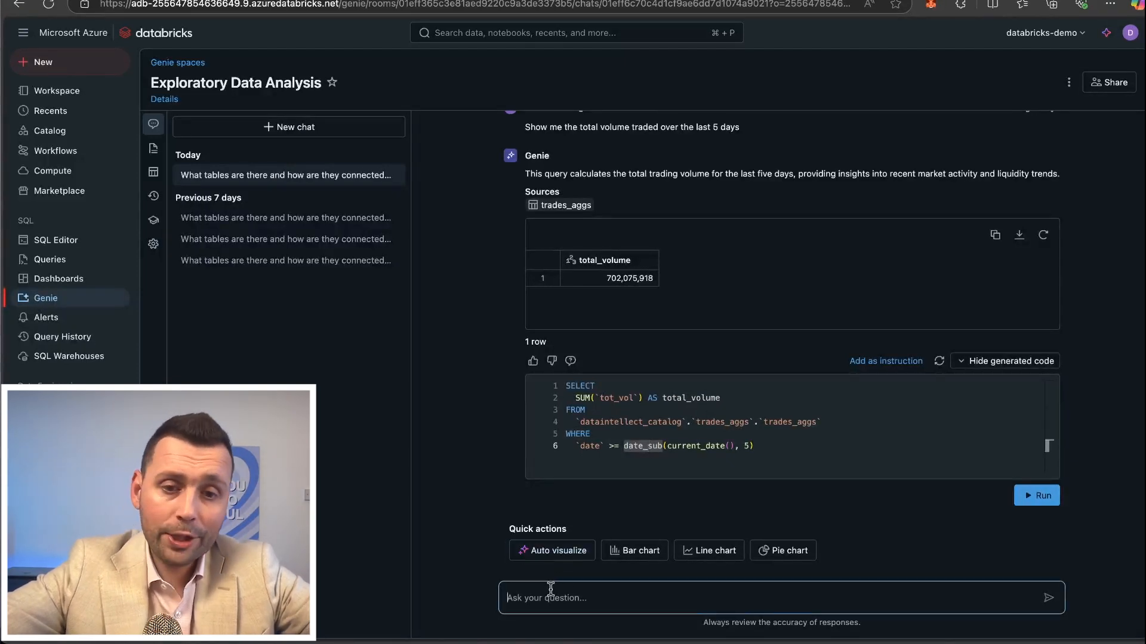
Step: Ask Genie "Show me the total volume traded over the last 5 days per day and per instrument."
{"action": "type", "text": "Show me the total volume traded over the last 5 days per day and per instrument."}
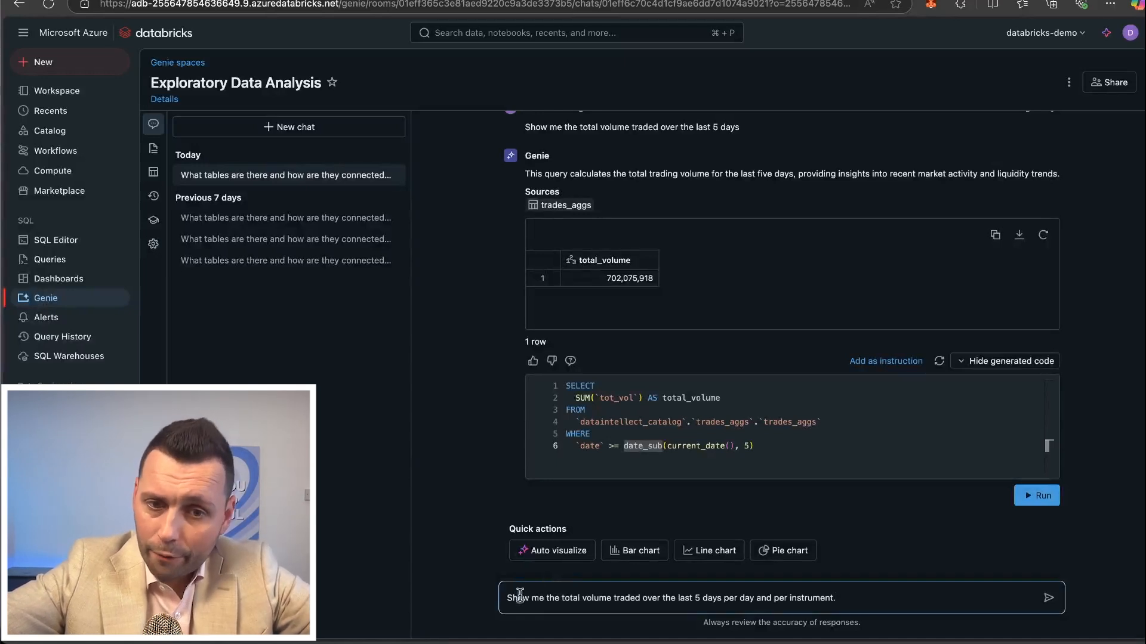
{"action": "left_click_drag", "start_coordinate": [517, 595], "coordinate": [568, 595]}
{"action": "left_click", "coordinate": [548, 600]}
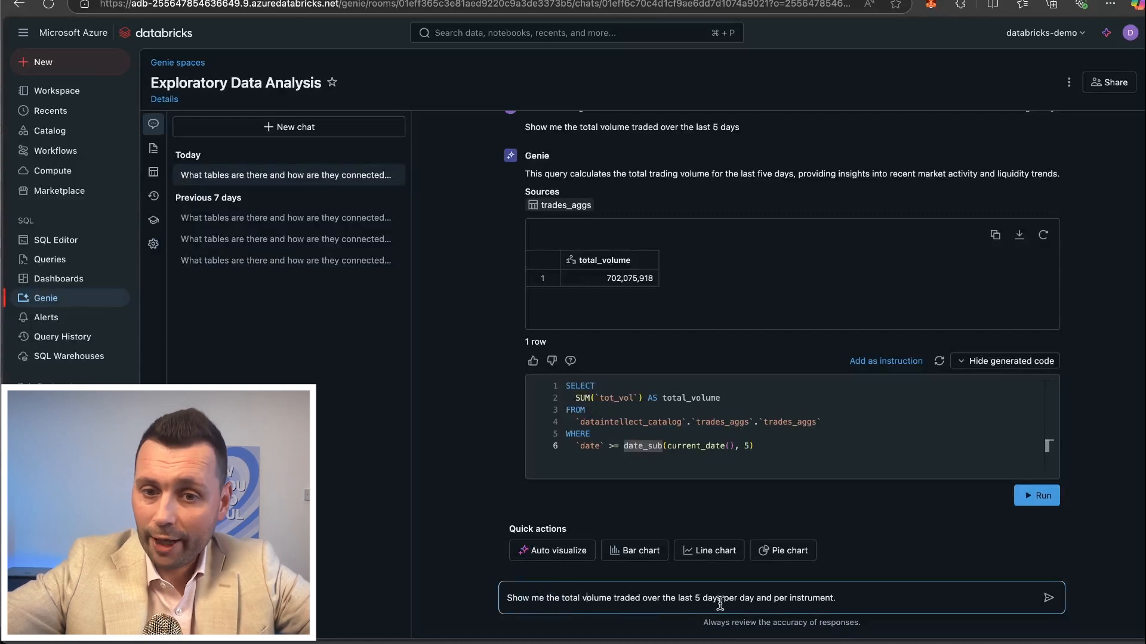
{"action": "left_click", "coordinate": [850, 598]}
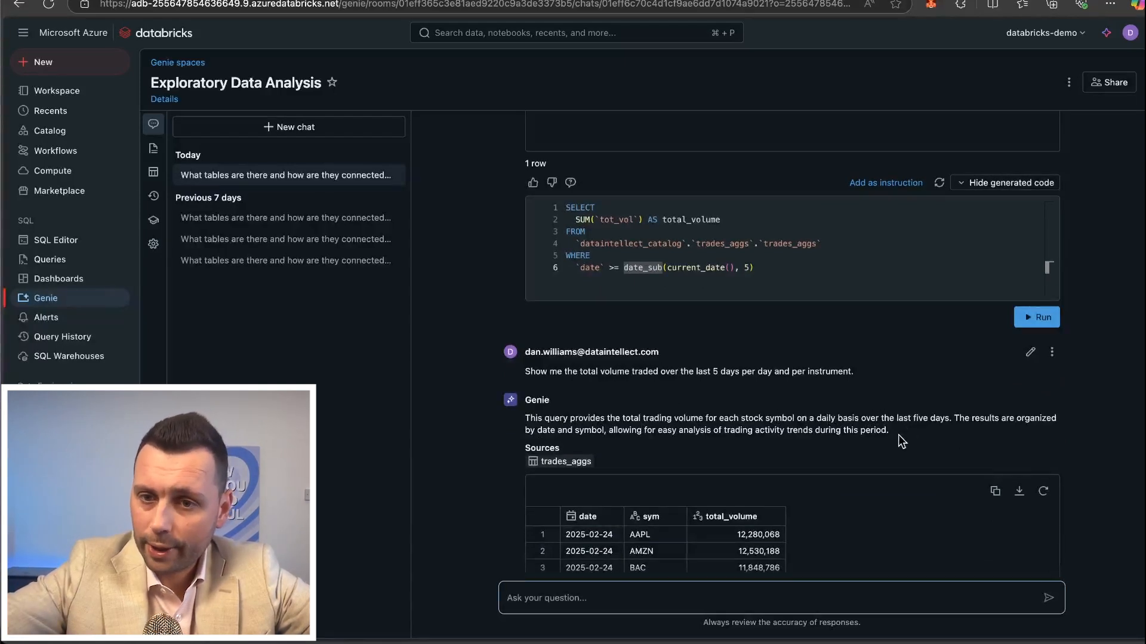
Step: Review the per-day, per-instrument result table and chart, and examine the generated SQL's grouping and volume sum
{"action": "scroll", "coordinate": [896, 435], "scroll_direction": "down", "scroll_amount": 3}
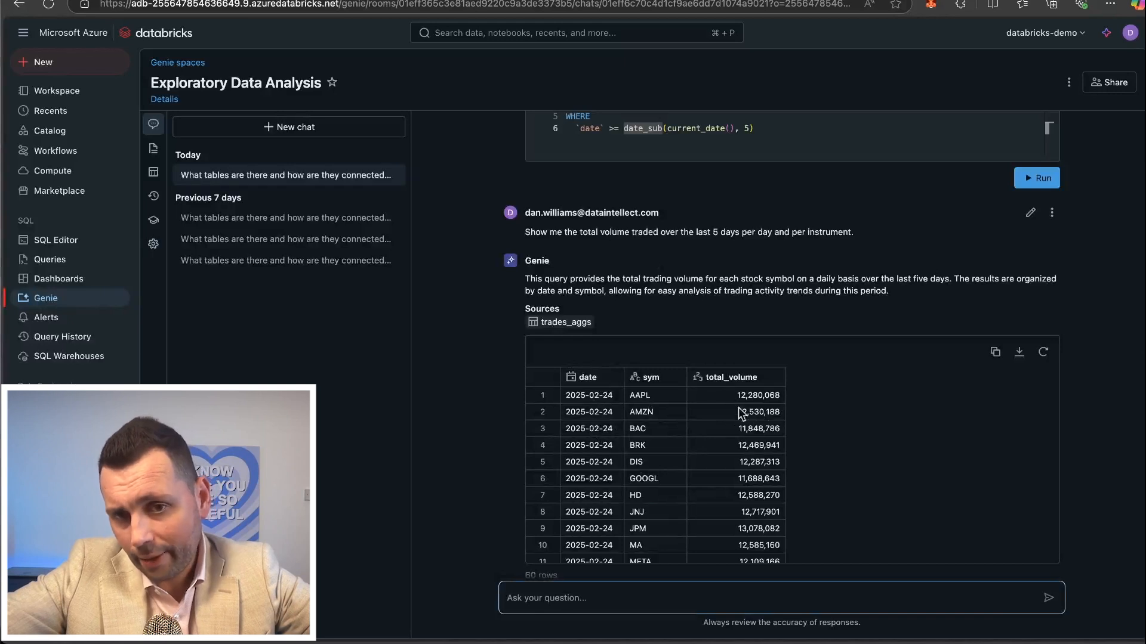
{"action": "scroll", "coordinate": [764, 537], "scroll_direction": "down", "scroll_amount": 10}
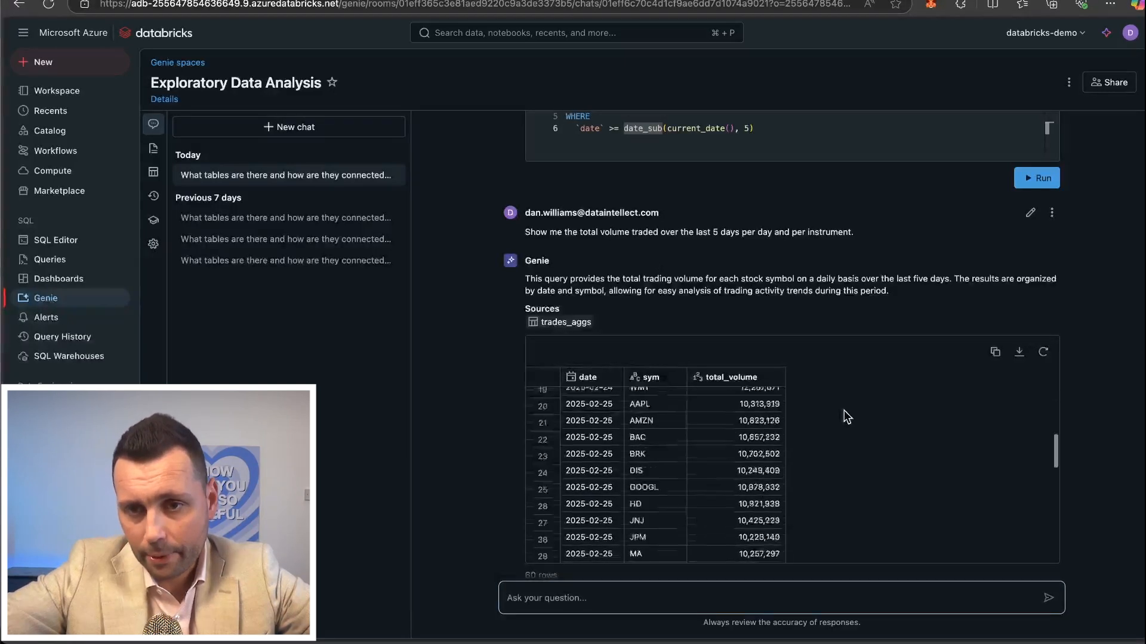
{"action": "scroll", "coordinate": [787, 299], "scroll_direction": "down", "scroll_amount": 5}
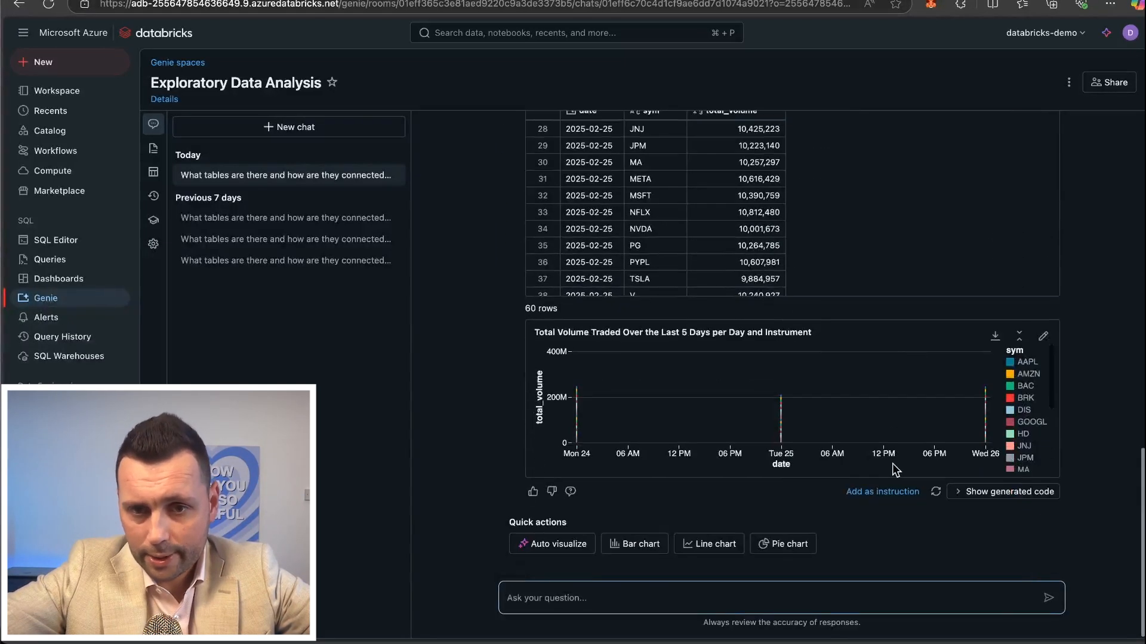
{"action": "left_click", "coordinate": [1008, 492]}
{"action": "scroll", "coordinate": [750, 430], "scroll_direction": "down", "scroll_amount": 3}
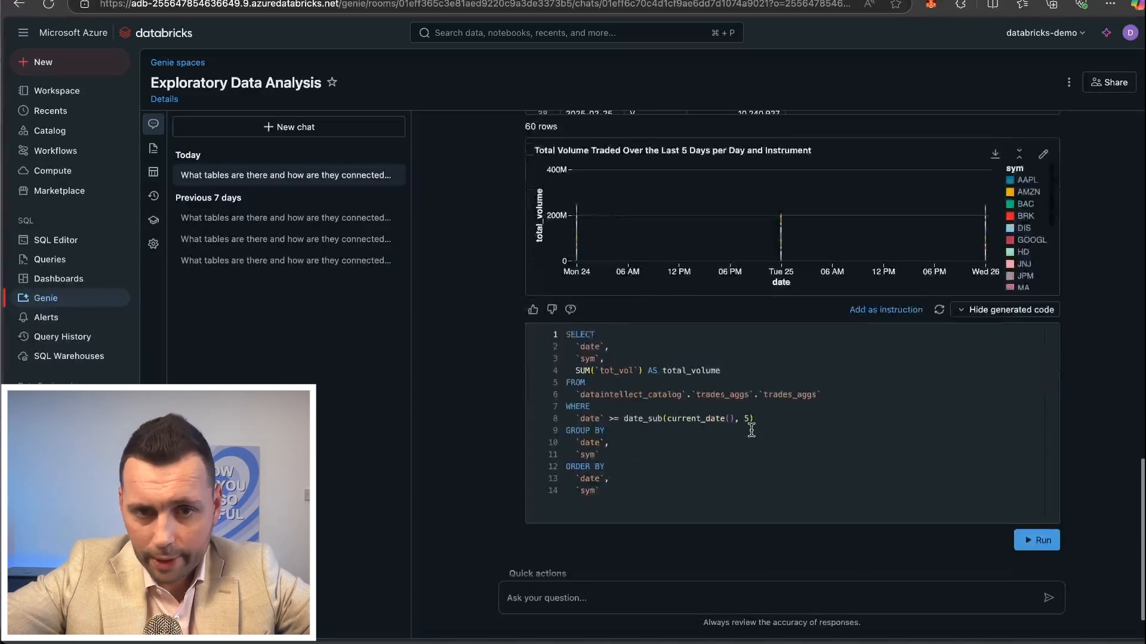
{"action": "double_click", "coordinate": [571, 382]}
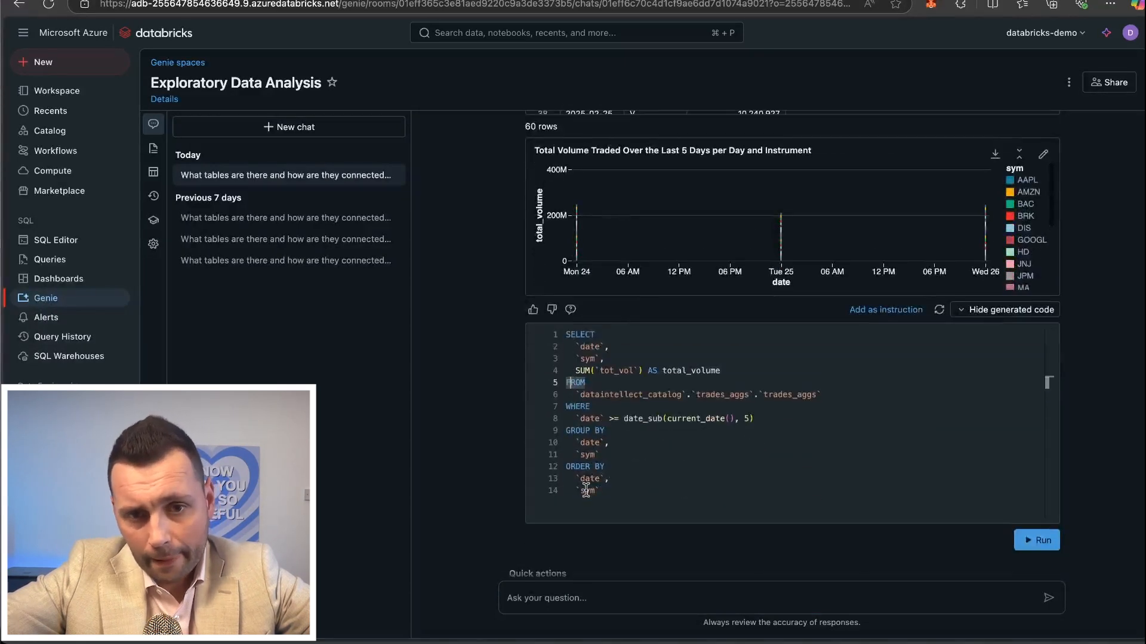
{"action": "left_click_drag", "start_coordinate": [567, 432], "coordinate": [602, 455]}
{"action": "left_click", "coordinate": [601, 456]}
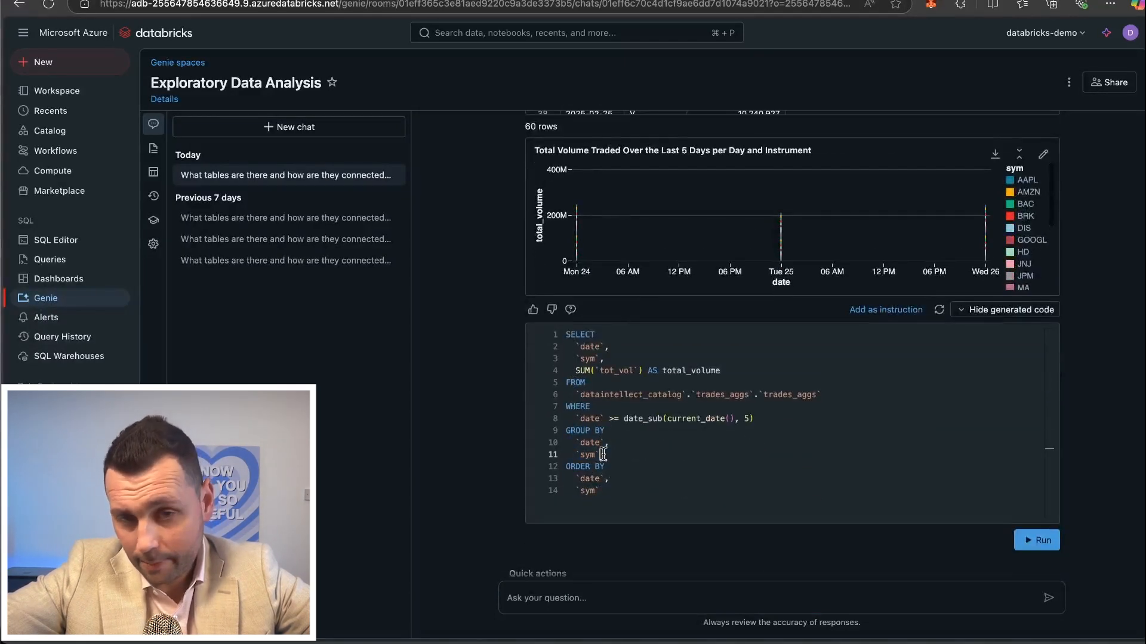
{"action": "left_click_drag", "start_coordinate": [578, 372], "coordinate": [689, 369]}
{"action": "left_click", "coordinate": [654, 371]}
{"action": "double_click", "coordinate": [670, 371]}
{"action": "left_click", "coordinate": [688, 369]}
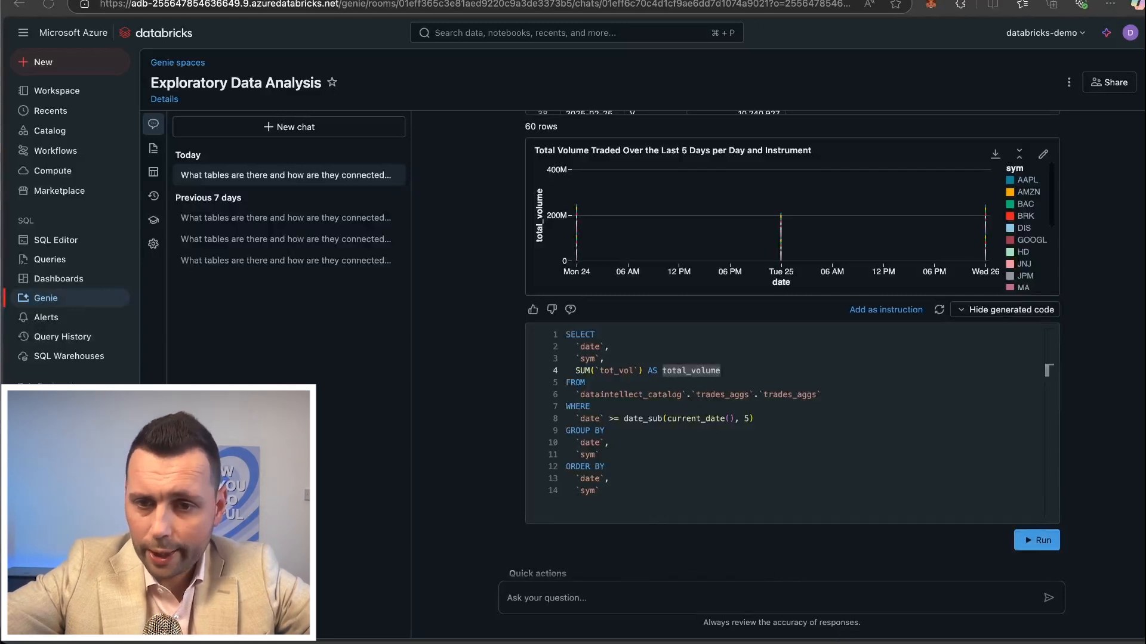
Step: Ask Genie "As per above, but for tech stocks"
{"action": "left_click", "coordinate": [577, 594]}
{"action": "type", "text": "As per above, but for tech stocks"}
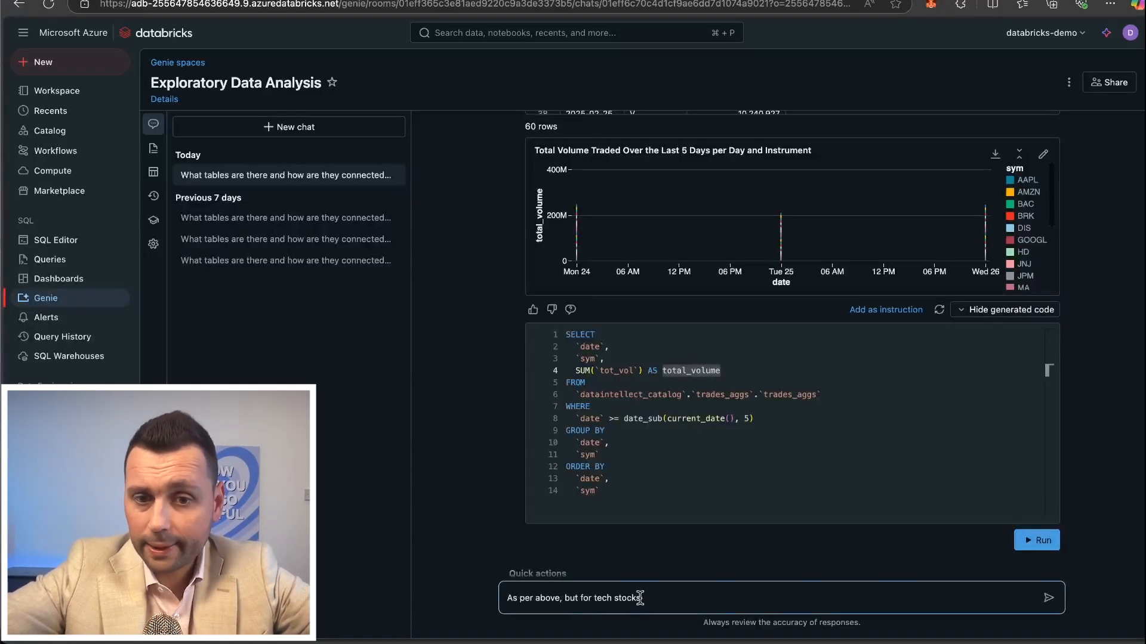
{"action": "key", "text": "Return"}
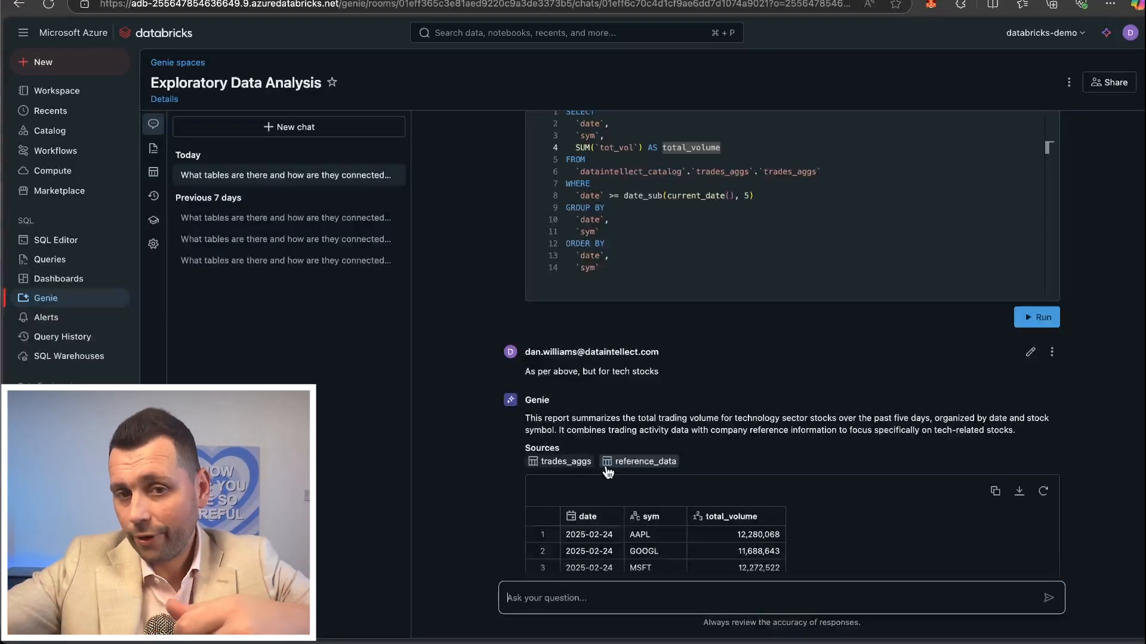
Step: Review the tech stocks answer: its summary text, source tables, per-day result table and chart
{"action": "left_click_drag", "start_coordinate": [543, 419], "coordinate": [716, 431]}
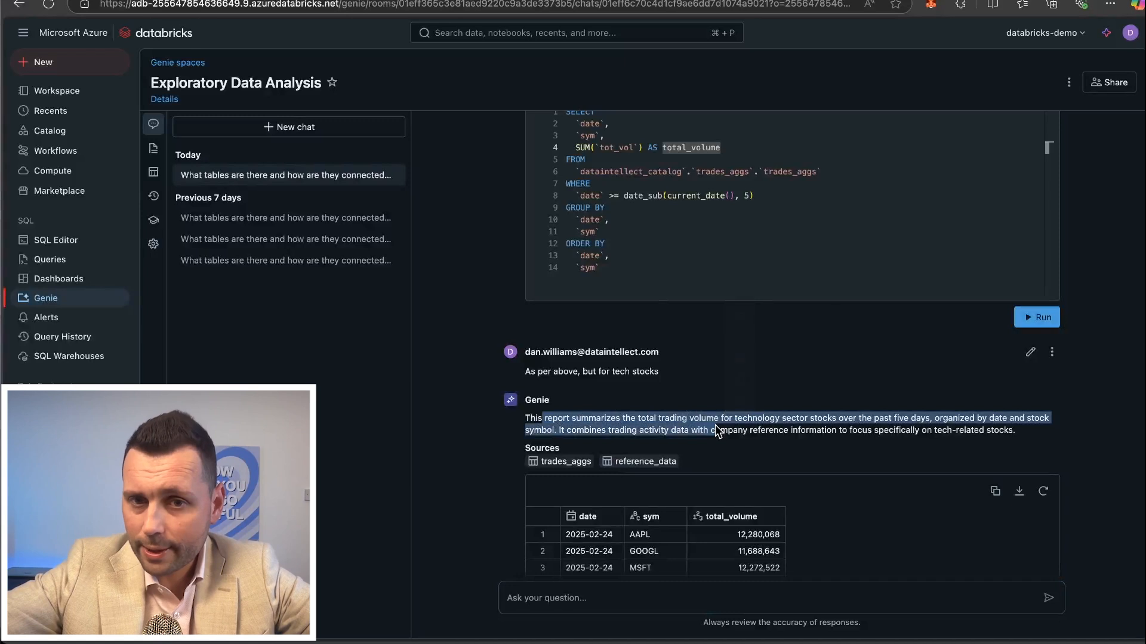
{"action": "left_click", "coordinate": [712, 420]}
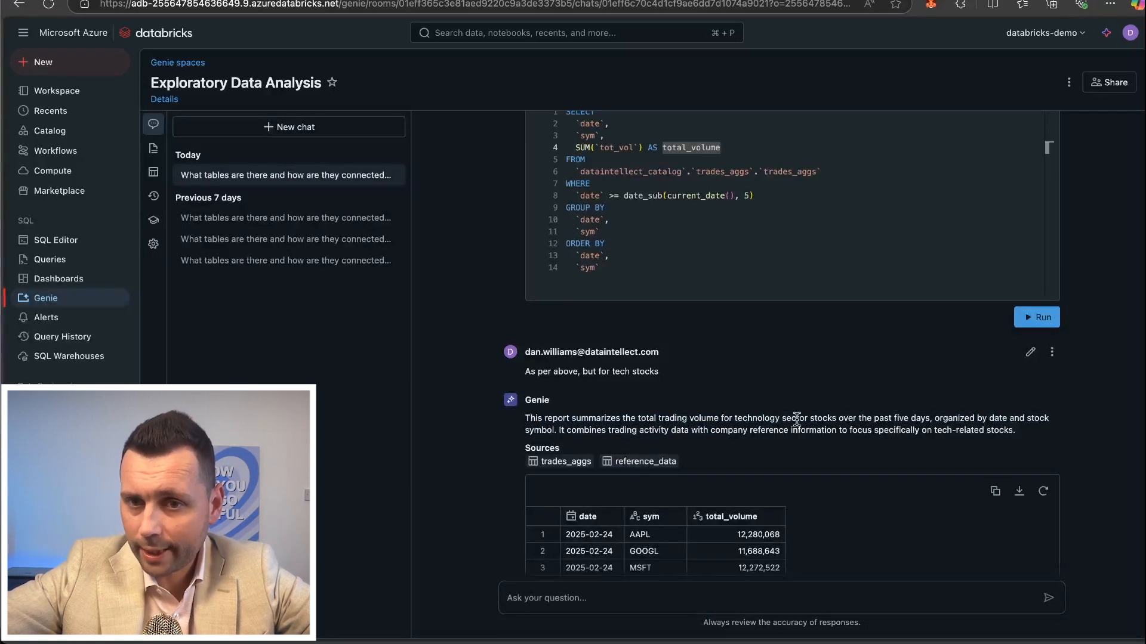
{"action": "scroll", "coordinate": [872, 421], "scroll_direction": "down", "scroll_amount": 1}
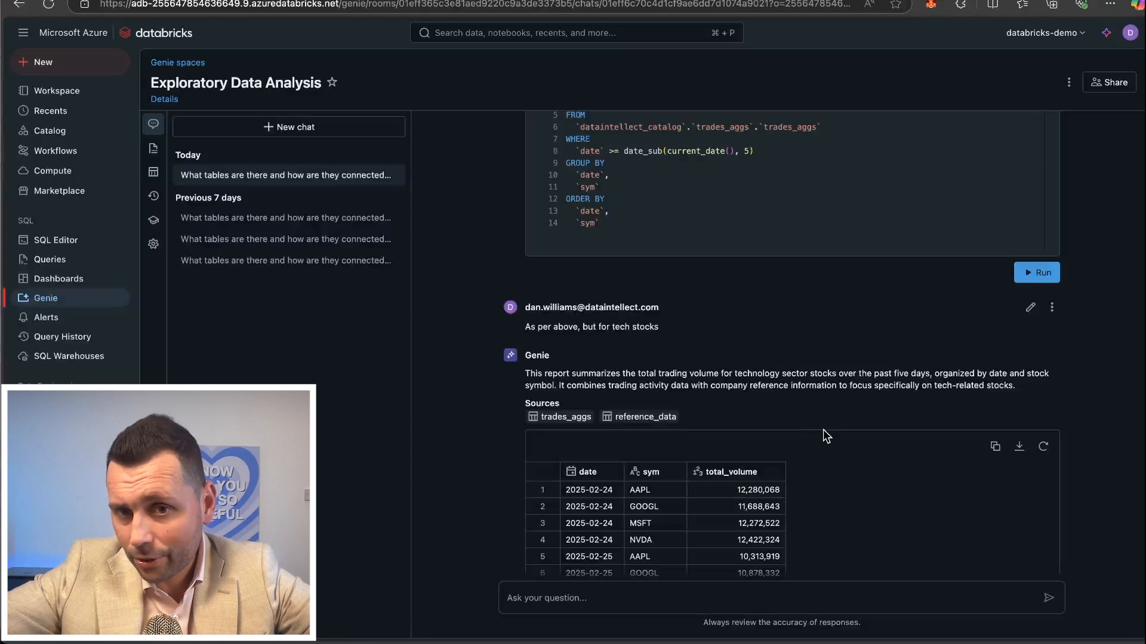
{"action": "left_click_drag", "start_coordinate": [735, 374], "coordinate": [802, 372]}
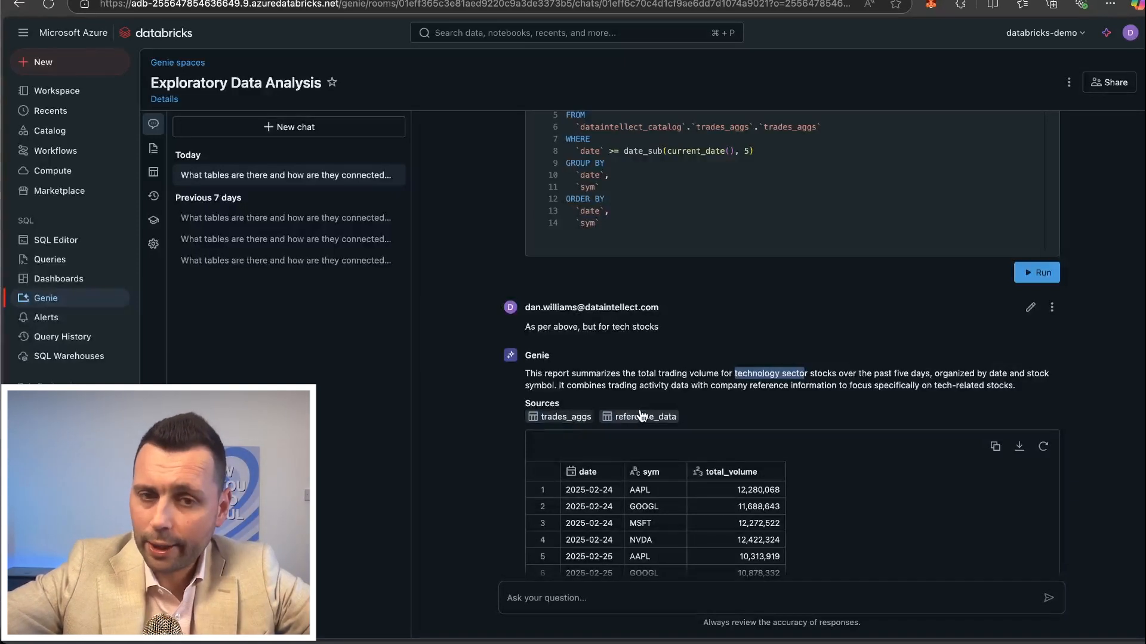
{"action": "scroll", "coordinate": [633, 406], "scroll_direction": "down", "scroll_amount": 3}
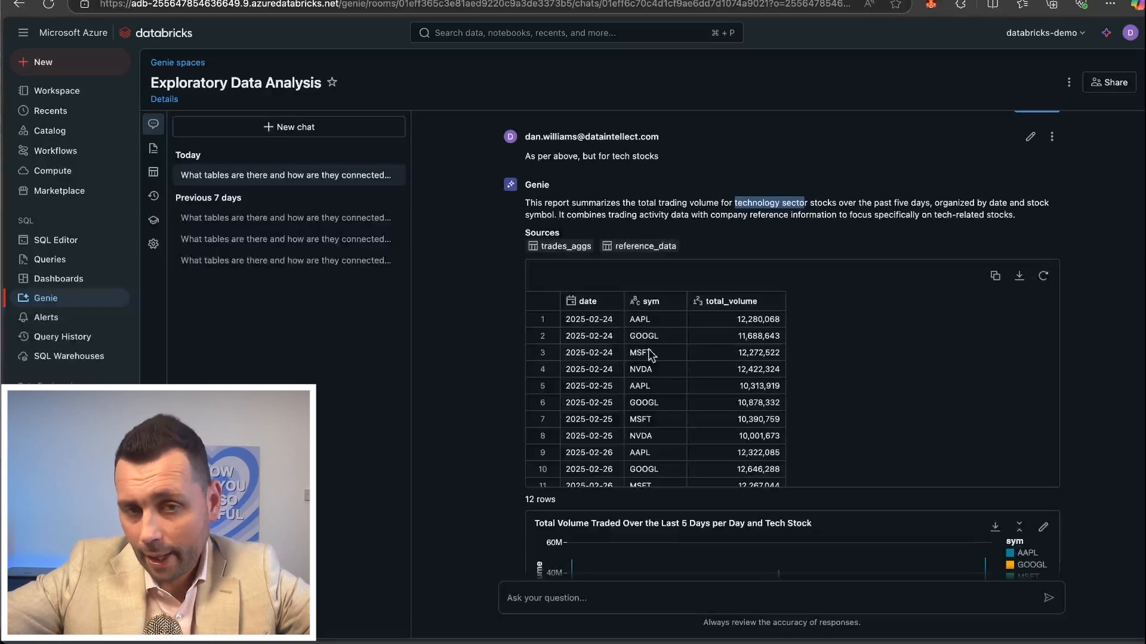
{"action": "scroll", "coordinate": [746, 459], "scroll_direction": "down", "scroll_amount": 5}
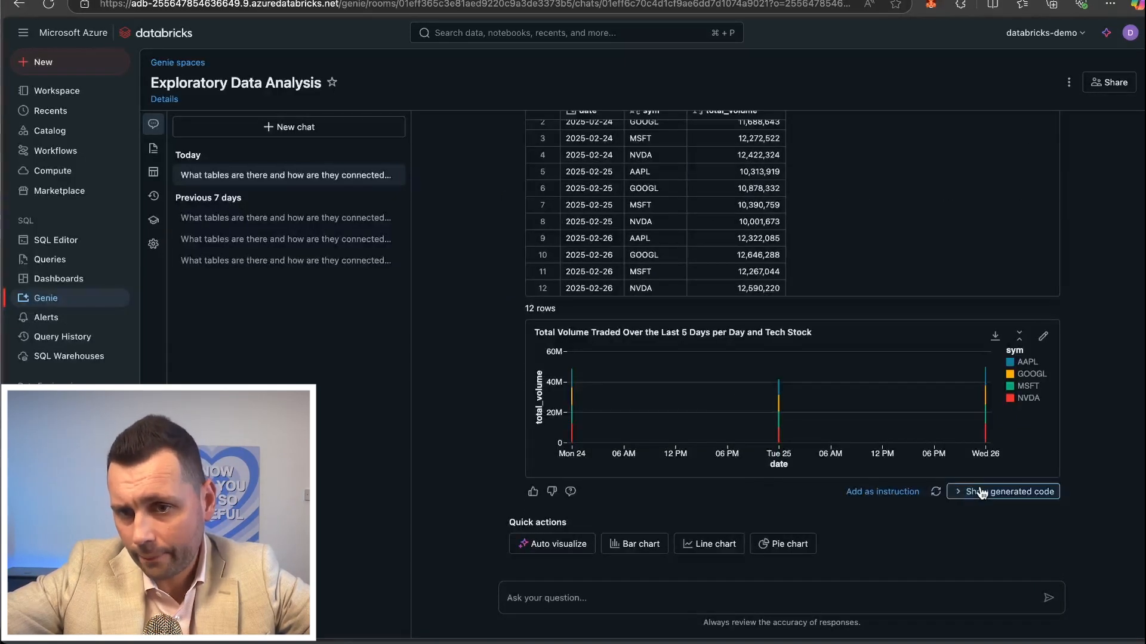
Step: Show the generated code for the tech stocks answer and examine its reference_data sector filter
{"action": "left_click", "coordinate": [980, 493]}
{"action": "scroll", "coordinate": [739, 431], "scroll_direction": "down", "scroll_amount": 3}
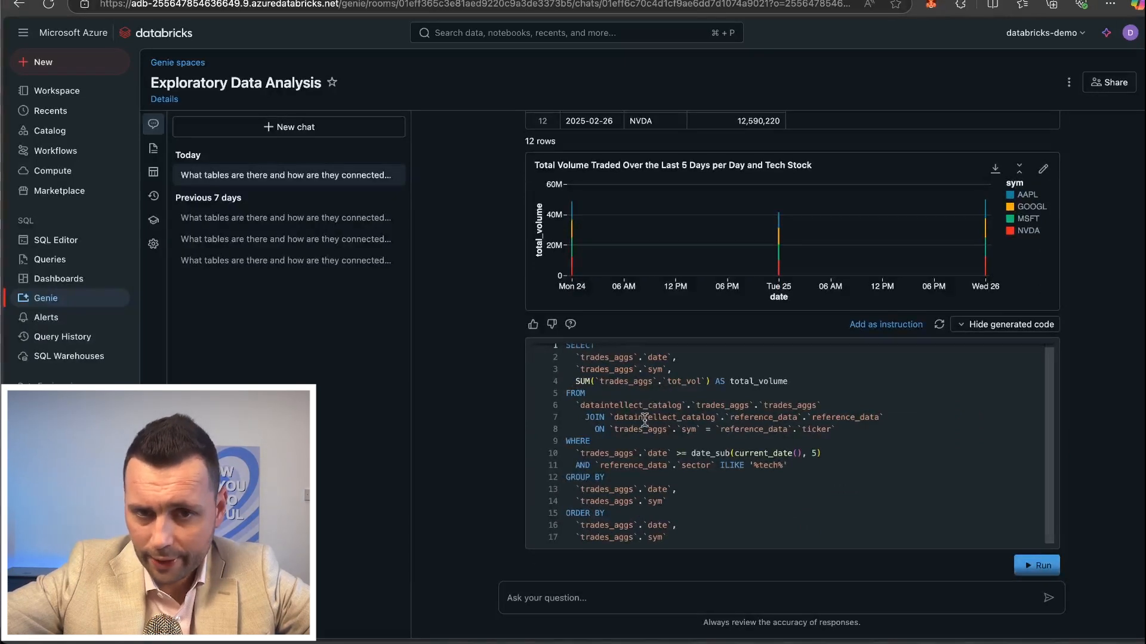
{"action": "left_click_drag", "start_coordinate": [786, 466], "coordinate": [699, 465]}
{"action": "double_click", "coordinate": [699, 465]}
{"action": "double_click", "coordinate": [639, 465]}
{"action": "left_click_drag", "start_coordinate": [610, 466], "coordinate": [682, 465]}
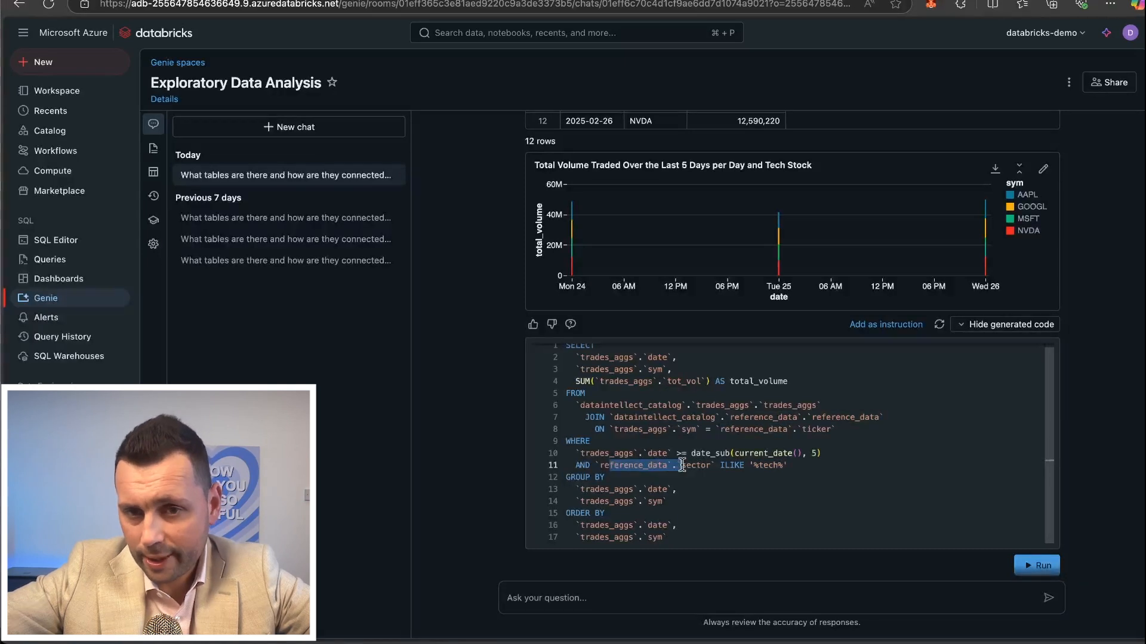
{"action": "left_click", "coordinate": [690, 466]}
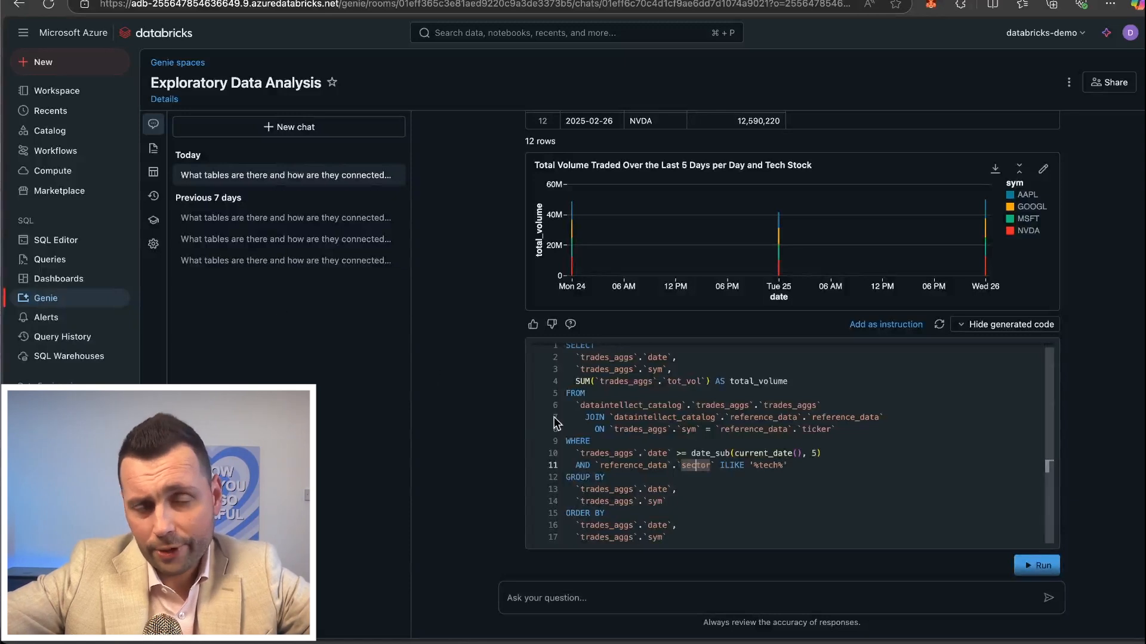
Step: Open the reference_data table under dataintellect_catalog in the Catalog and read through its column descriptions
{"action": "left_click", "coordinate": [50, 130]}
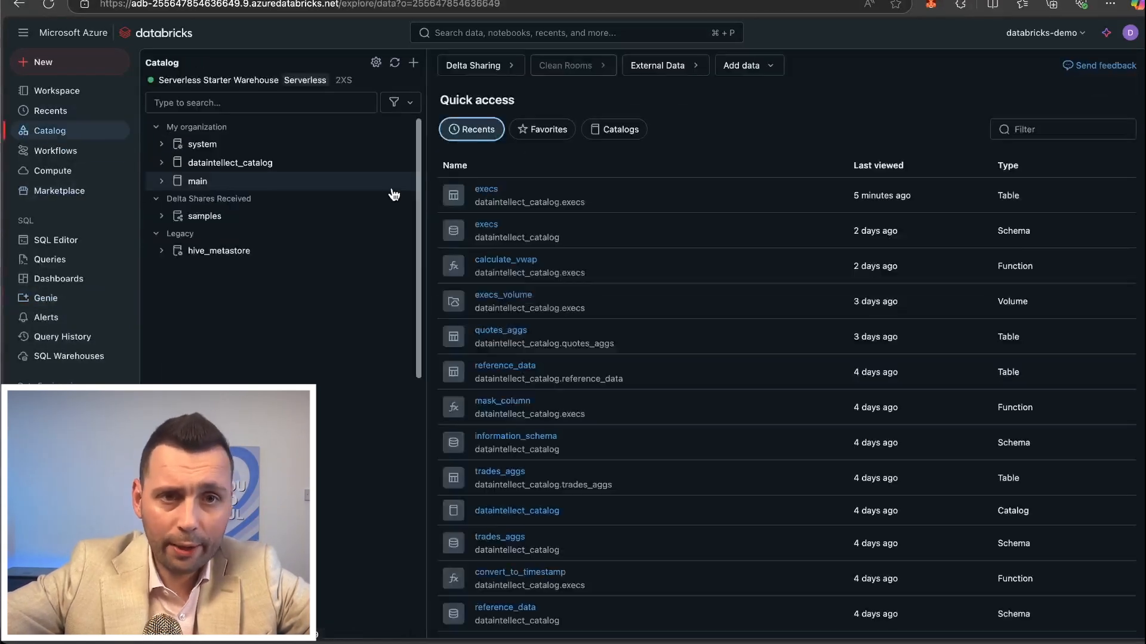
{"action": "left_click", "coordinate": [162, 163]}
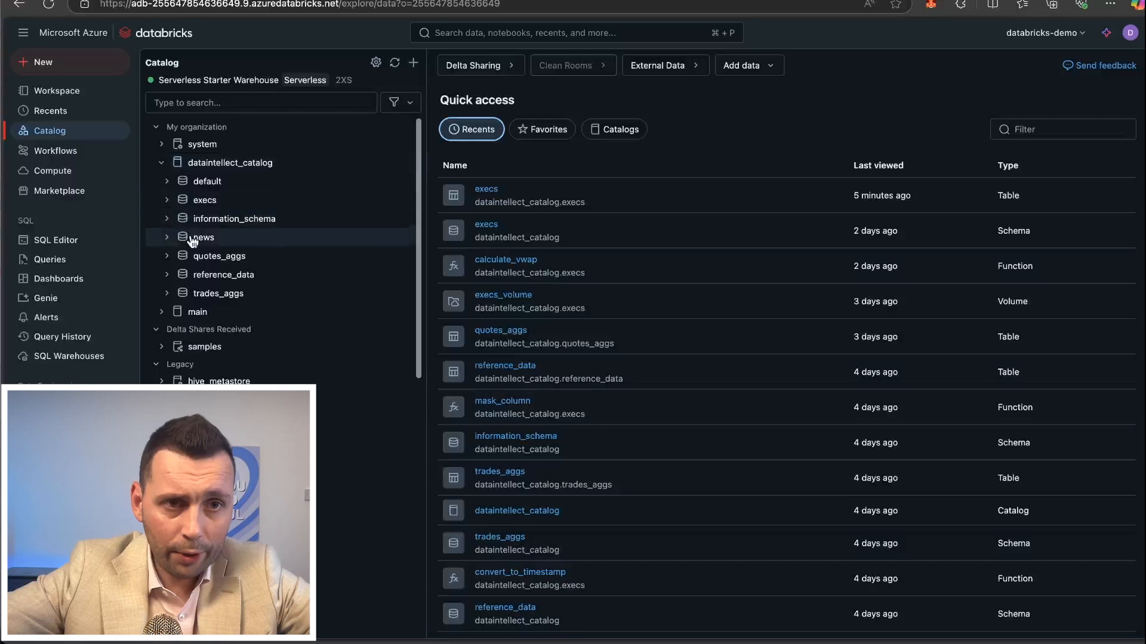
{"action": "left_click", "coordinate": [169, 276]}
{"action": "left_click", "coordinate": [174, 292]}
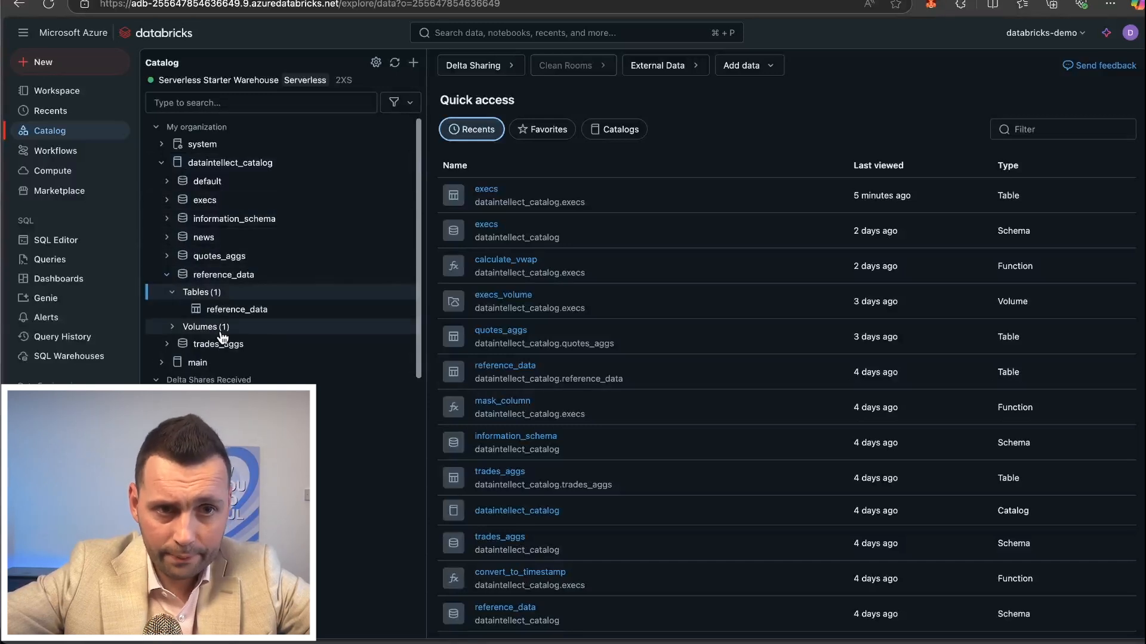
{"action": "left_click", "coordinate": [209, 316]}
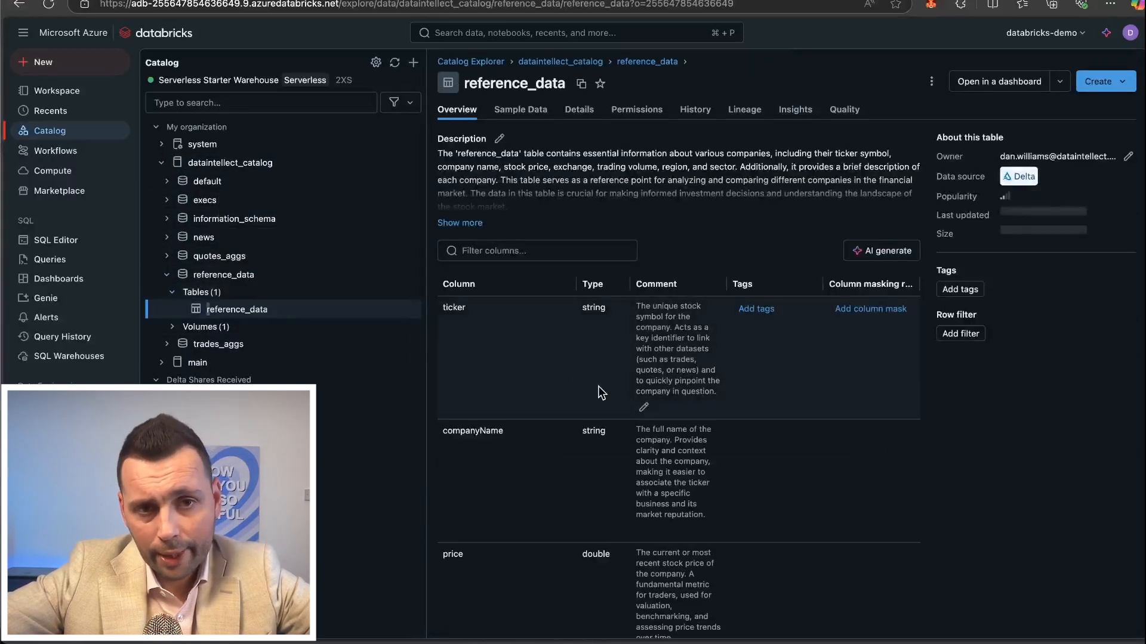
{"action": "scroll", "coordinate": [598, 385], "scroll_direction": "down", "scroll_amount": 10}
{"action": "scroll", "coordinate": [598, 386], "scroll_direction": "down", "scroll_amount": 8}
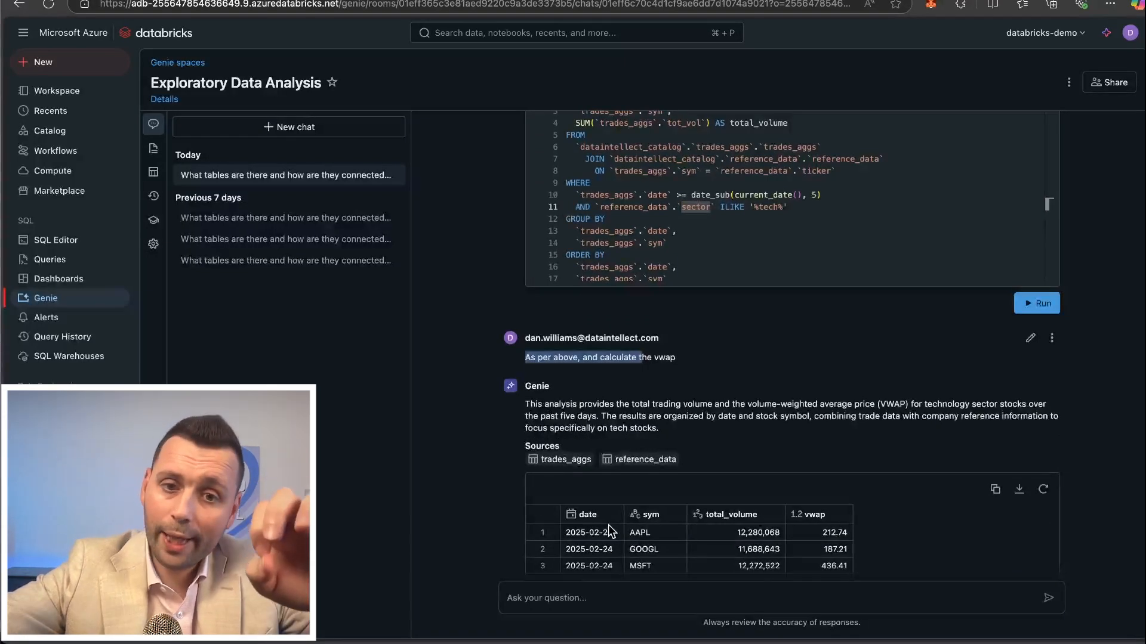
Step: Review Genie's answer to "As per above, and calculate the vwap", reading its summary text and result table
{"action": "left_click_drag", "start_coordinate": [562, 404], "coordinate": [665, 417]}
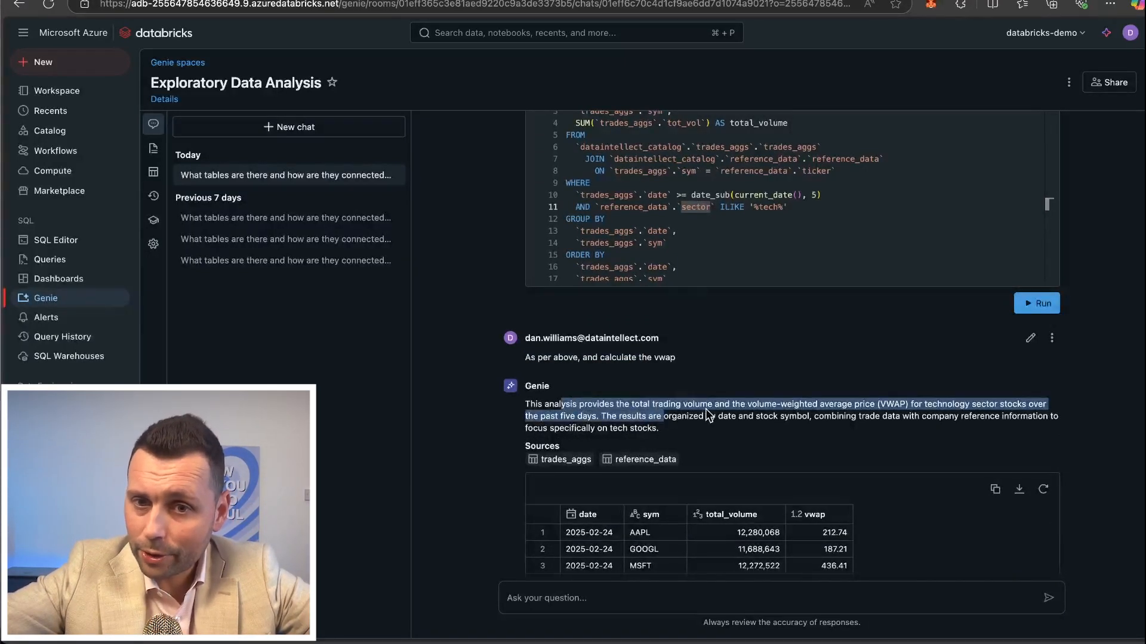
{"action": "left_click", "coordinate": [755, 405]}
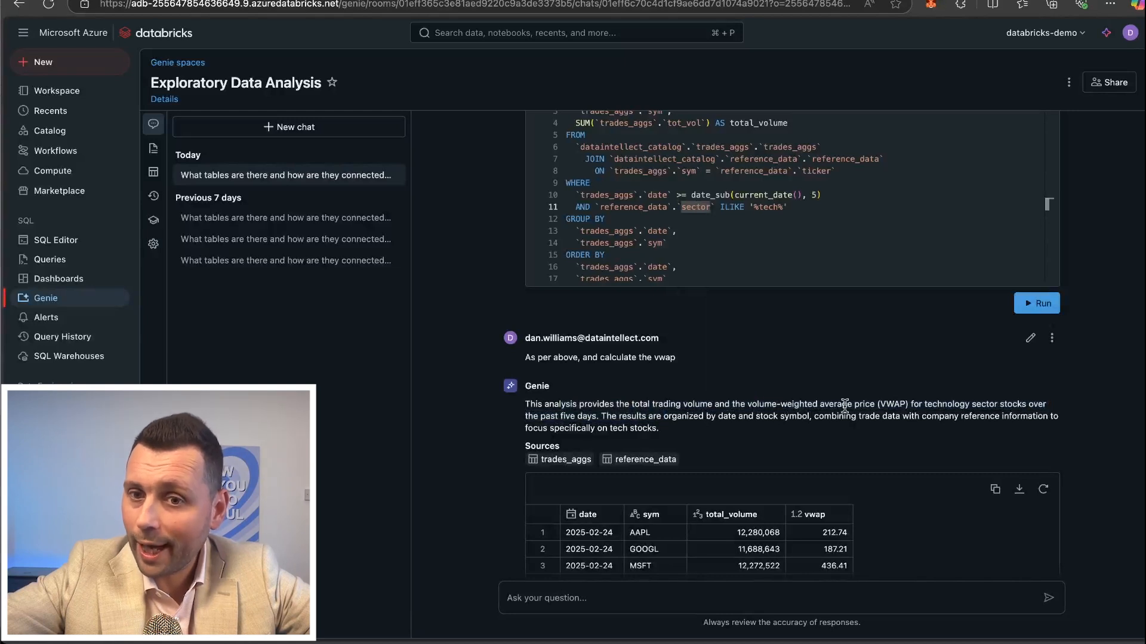
{"action": "left_click_drag", "start_coordinate": [907, 406], "coordinate": [757, 408]}
{"action": "left_click", "coordinate": [757, 411]}
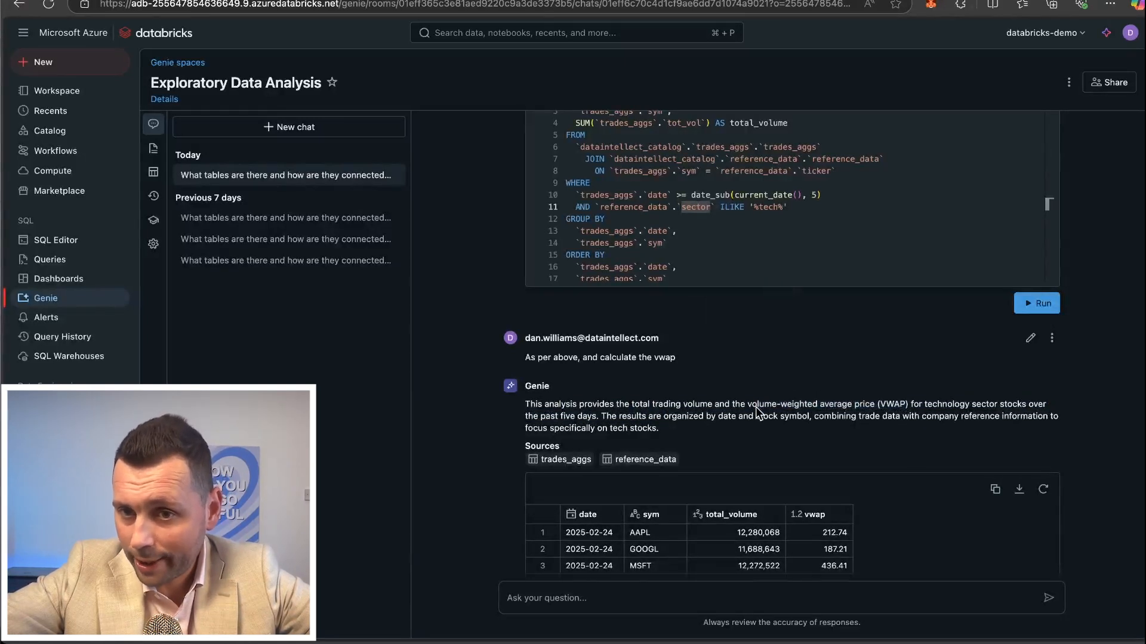
{"action": "left_click_drag", "start_coordinate": [921, 408], "coordinate": [995, 416]}
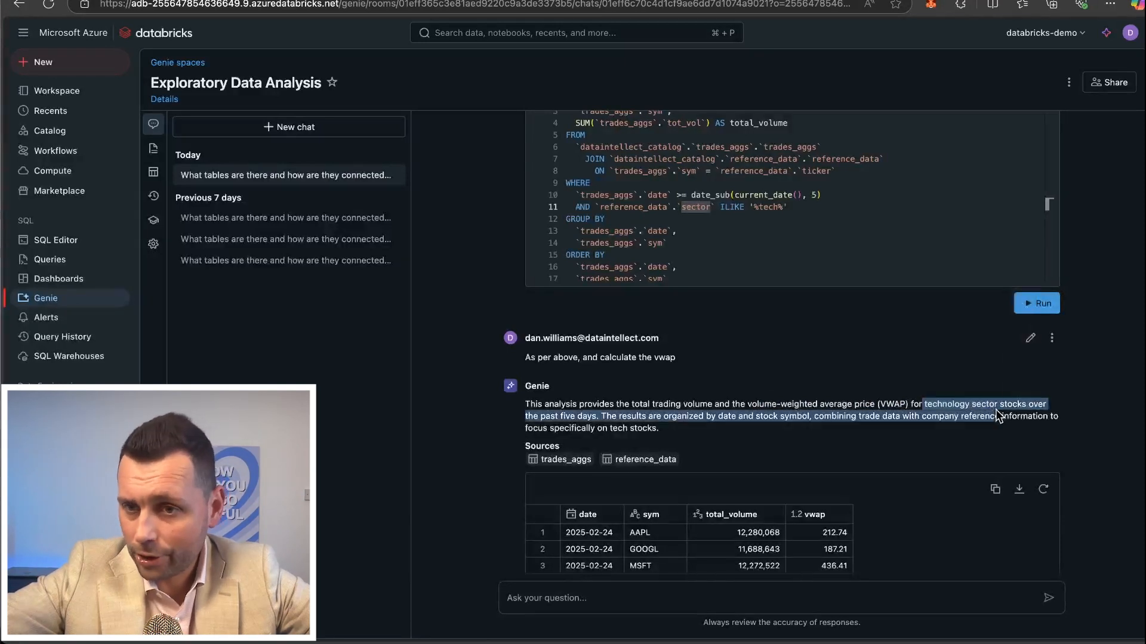
{"action": "double_click", "coordinate": [585, 416]}
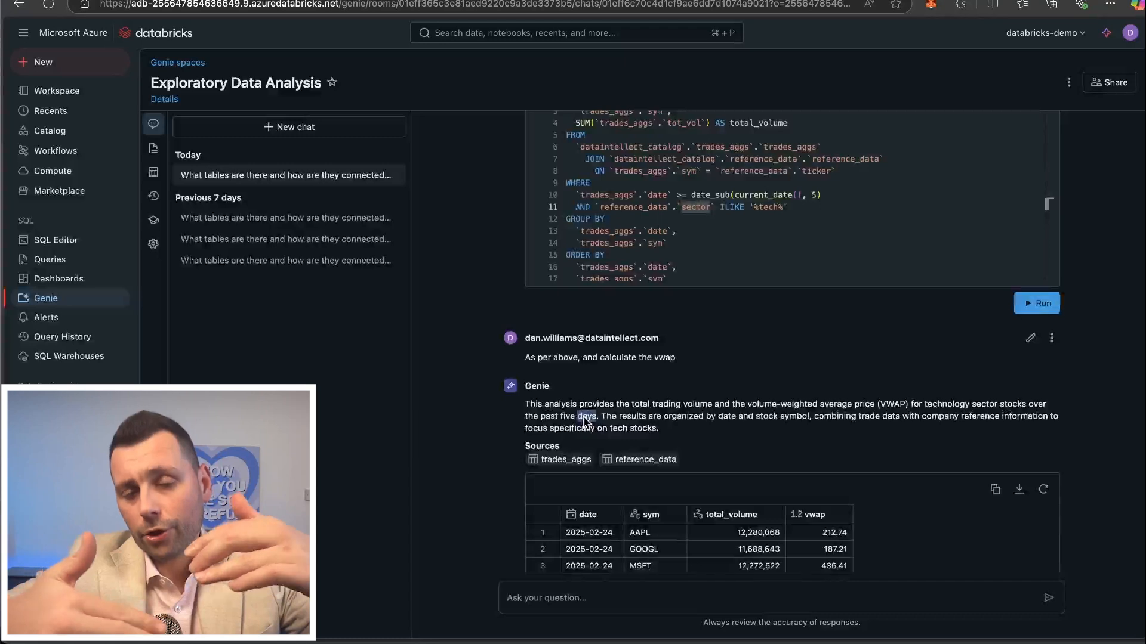
{"action": "scroll", "coordinate": [560, 346], "scroll_direction": "down", "scroll_amount": 3}
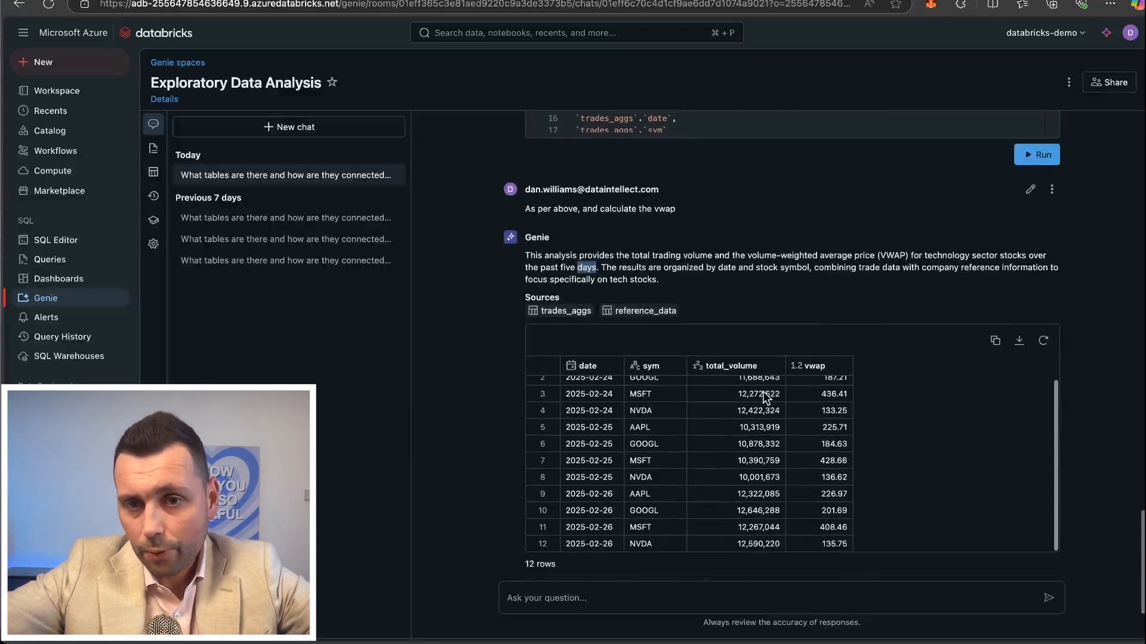
{"action": "scroll", "coordinate": [744, 295], "scroll_direction": "down", "scroll_amount": 2}
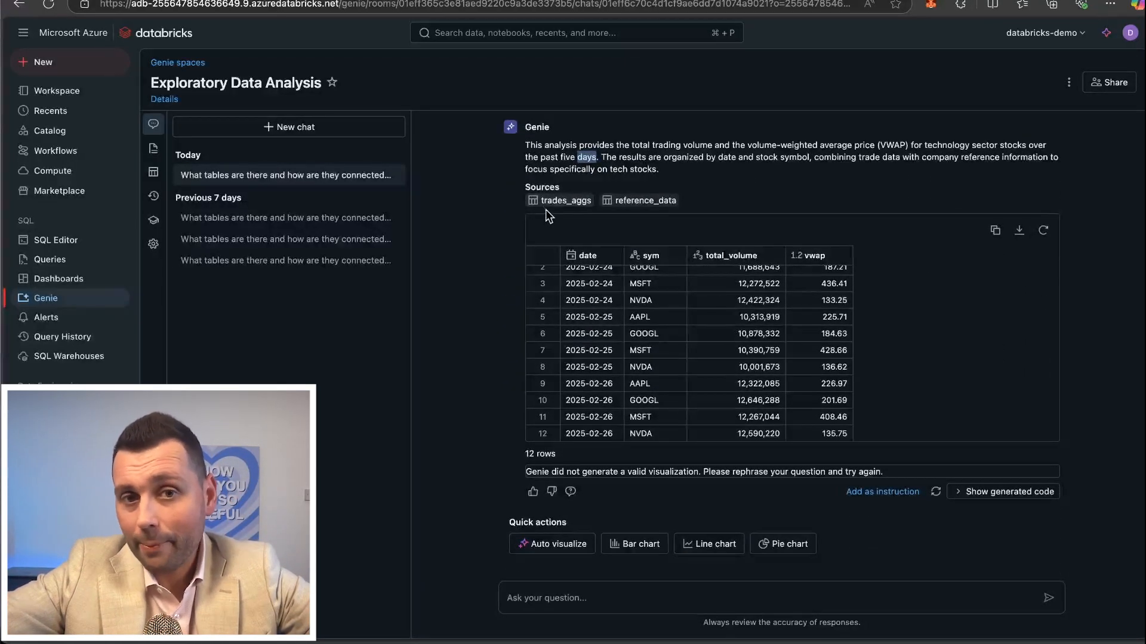
{"action": "scroll", "coordinate": [686, 358], "scroll_direction": "up", "scroll_amount": 1}
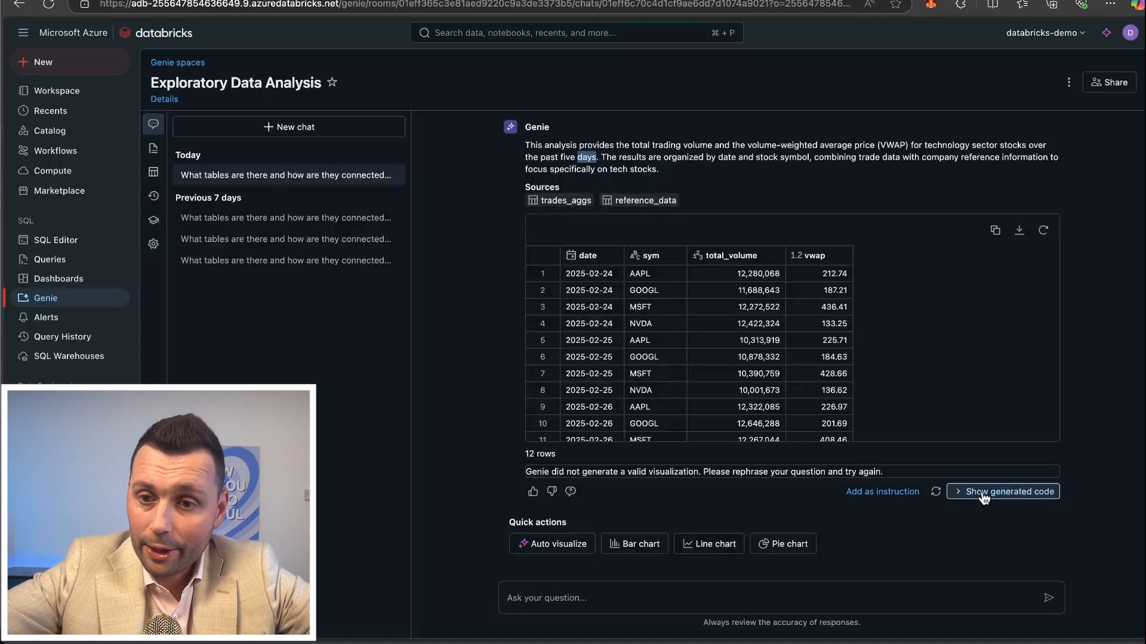
Step: Show the generated code for the VWAP answer and examine how it divides summed trade value by summed volume
{"action": "left_click", "coordinate": [984, 493]}
{"action": "scroll", "coordinate": [984, 493], "scroll_direction": "down", "scroll_amount": 3}
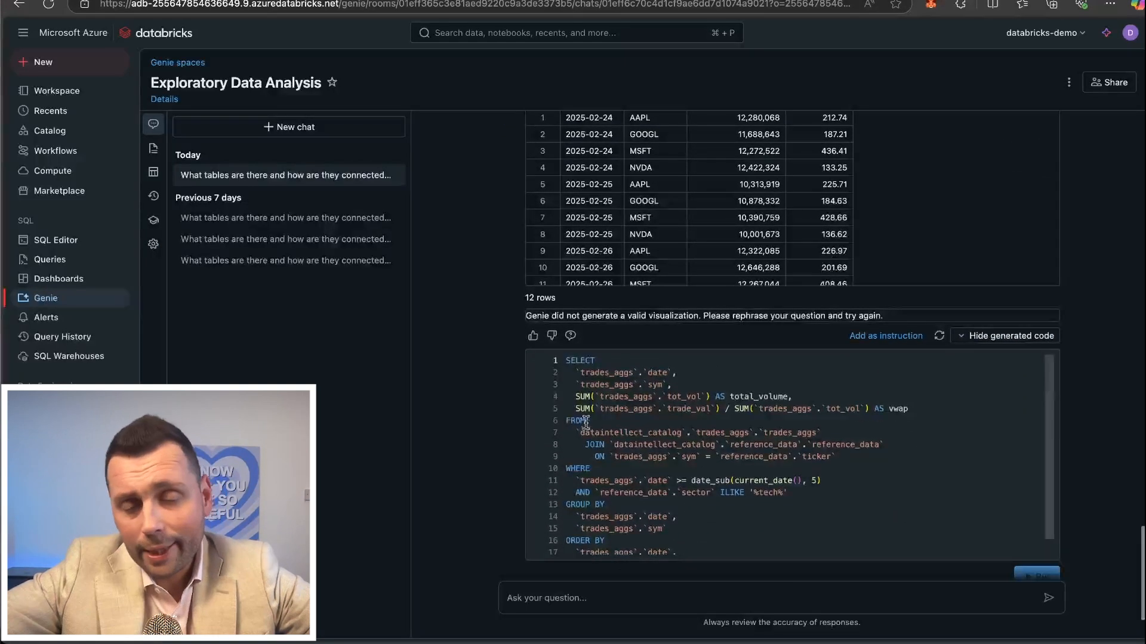
{"action": "left_click_drag", "start_coordinate": [576, 411], "coordinate": [849, 412]}
{"action": "left_click", "coordinate": [848, 412]}
{"action": "left_click", "coordinate": [673, 408]}
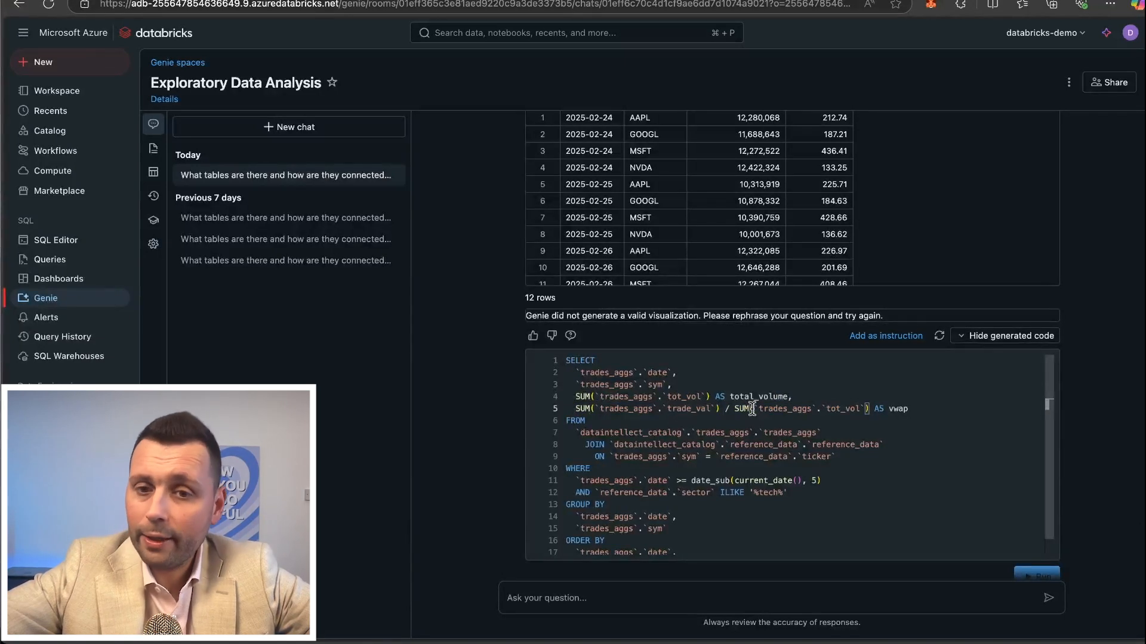
{"action": "left_click", "coordinate": [868, 410]}
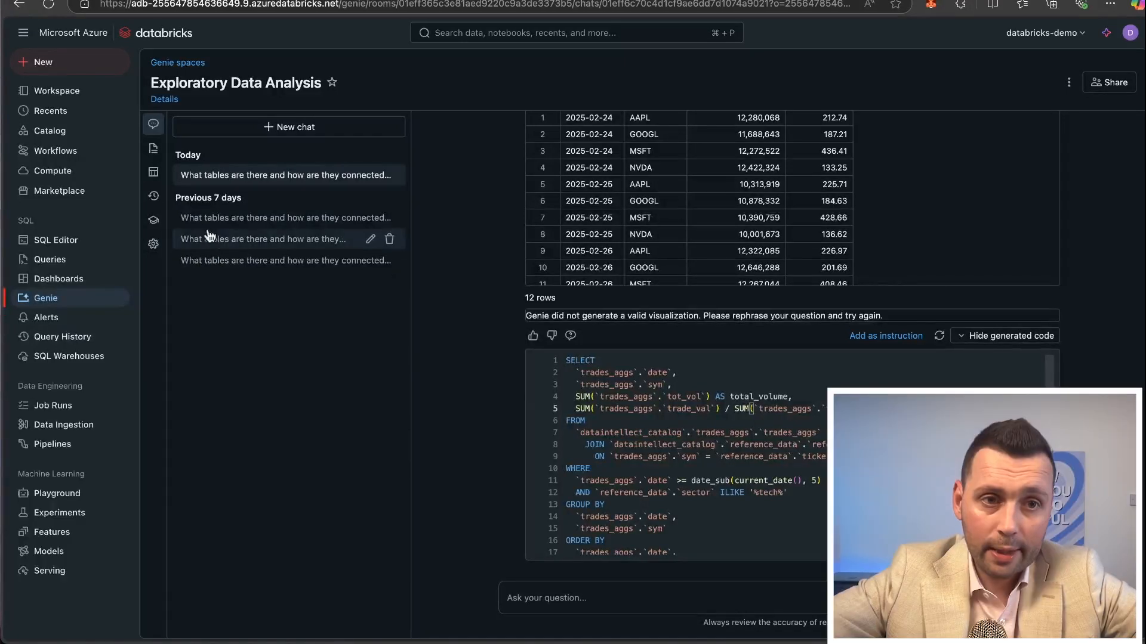
Step: Open the example SQL query "calculate daily vwap for aapl for 2025-02-20" from the Genie space's instructions
{"action": "left_click", "coordinate": [153, 148]}
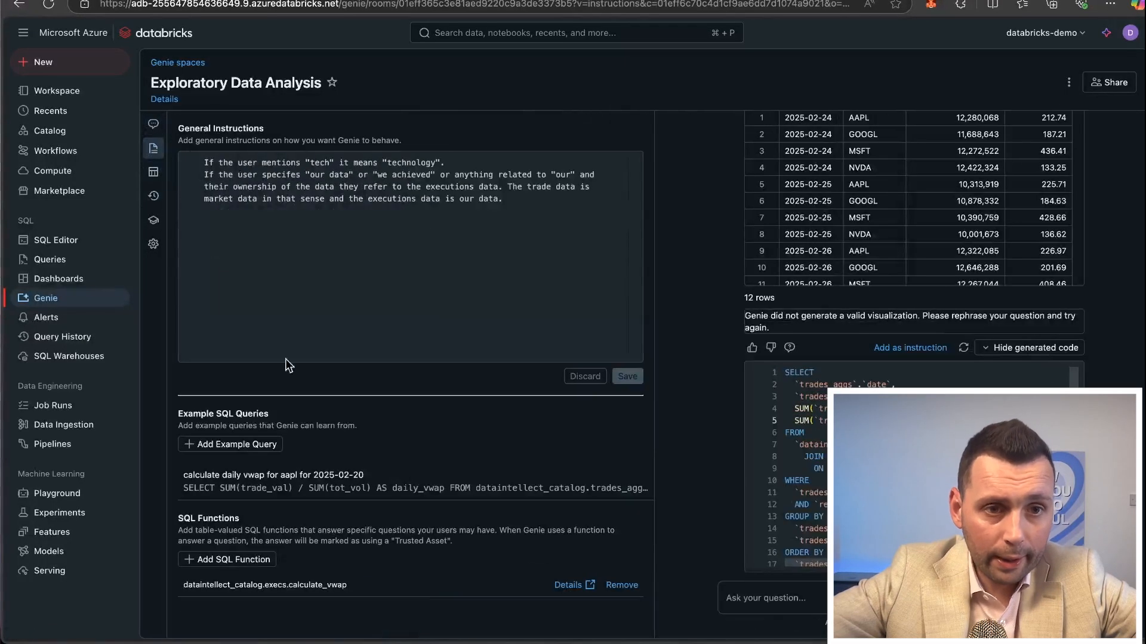
{"action": "left_click", "coordinate": [235, 484]}
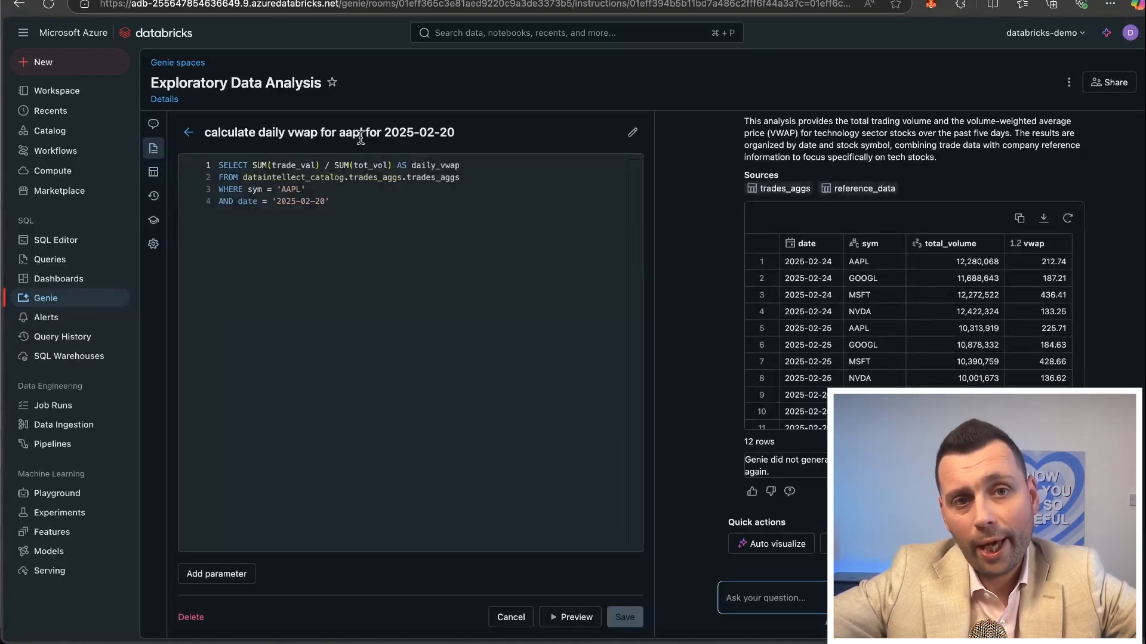
{"action": "left_click", "coordinate": [308, 192]}
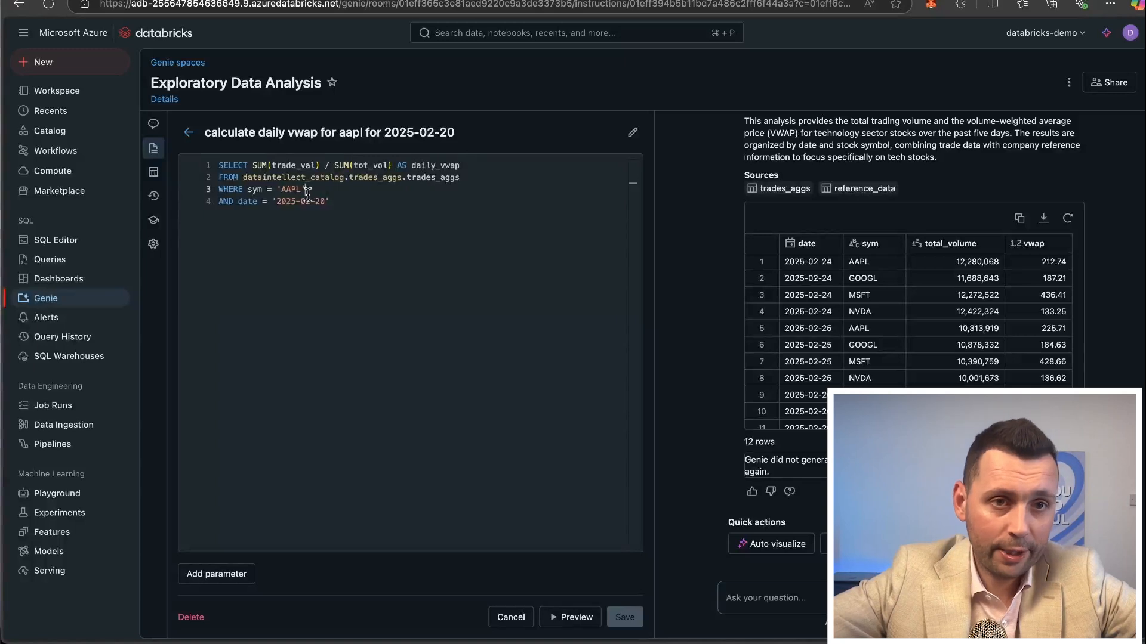
Step: Examine the example query's daily_vwap formula, source table and filters, and return to the general instructions without editing
{"action": "double_click", "coordinate": [289, 165]}
{"action": "left_click_drag", "start_coordinate": [253, 164], "coordinate": [386, 161]}
{"action": "left_click", "coordinate": [408, 168]}
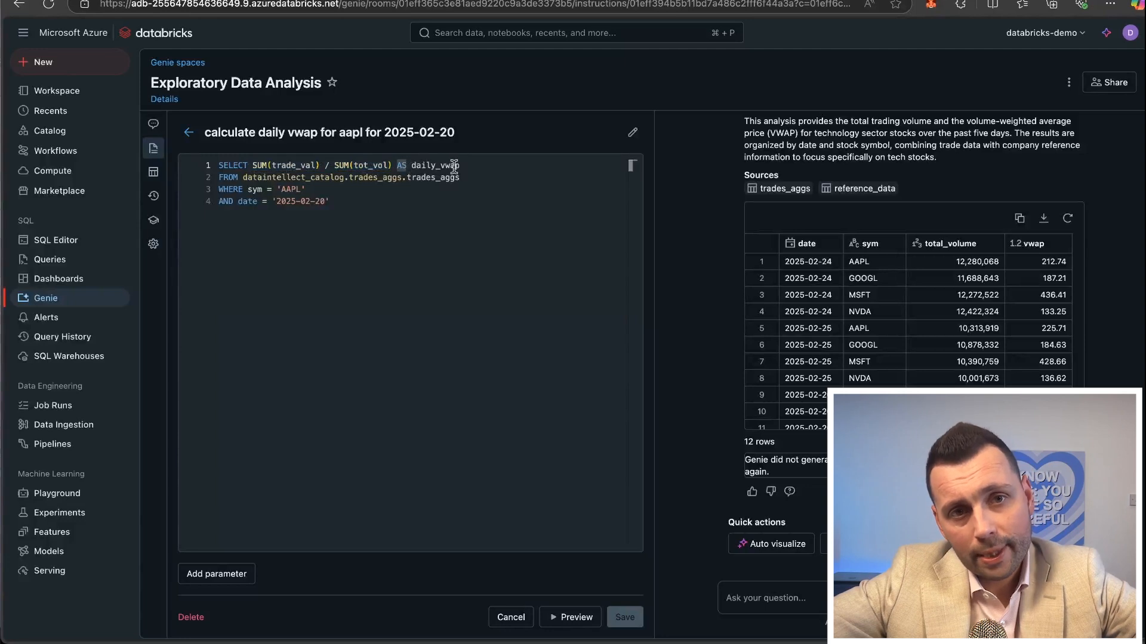
{"action": "left_click_drag", "start_coordinate": [466, 165], "coordinate": [344, 166]}
{"action": "left_click", "coordinate": [344, 167]}
{"action": "left_click", "coordinate": [287, 169]}
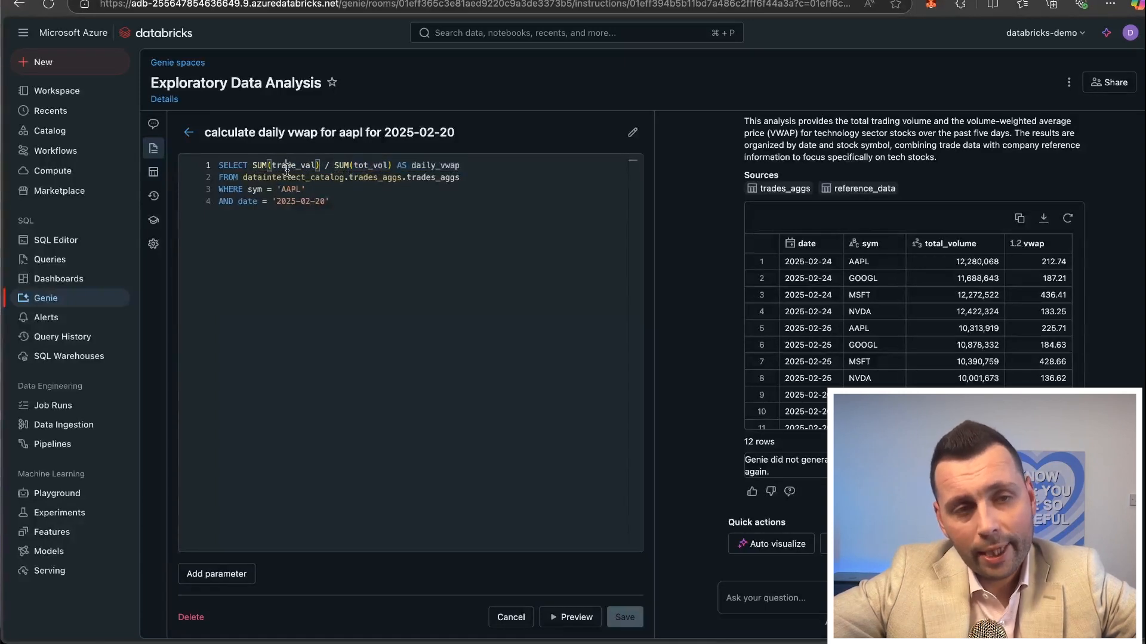
{"action": "left_click", "coordinate": [308, 189]}
{"action": "left_click", "coordinate": [472, 178]}
{"action": "left_click", "coordinate": [436, 201]}
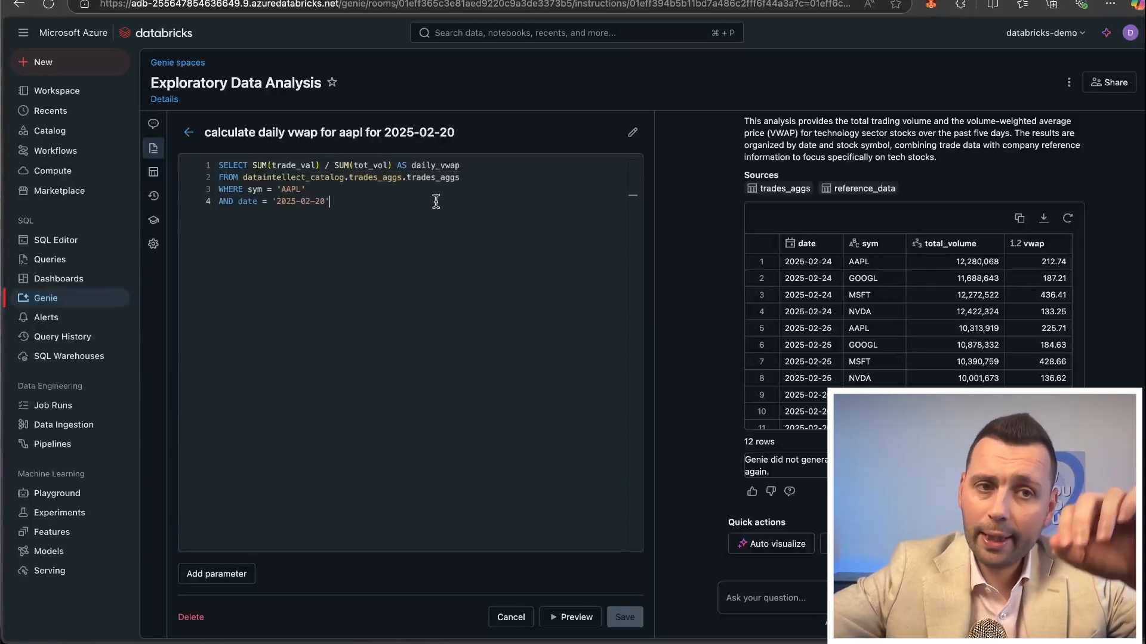
{"action": "left_click_drag", "start_coordinate": [253, 164], "coordinate": [356, 165]}
{"action": "left_click", "coordinate": [389, 164]}
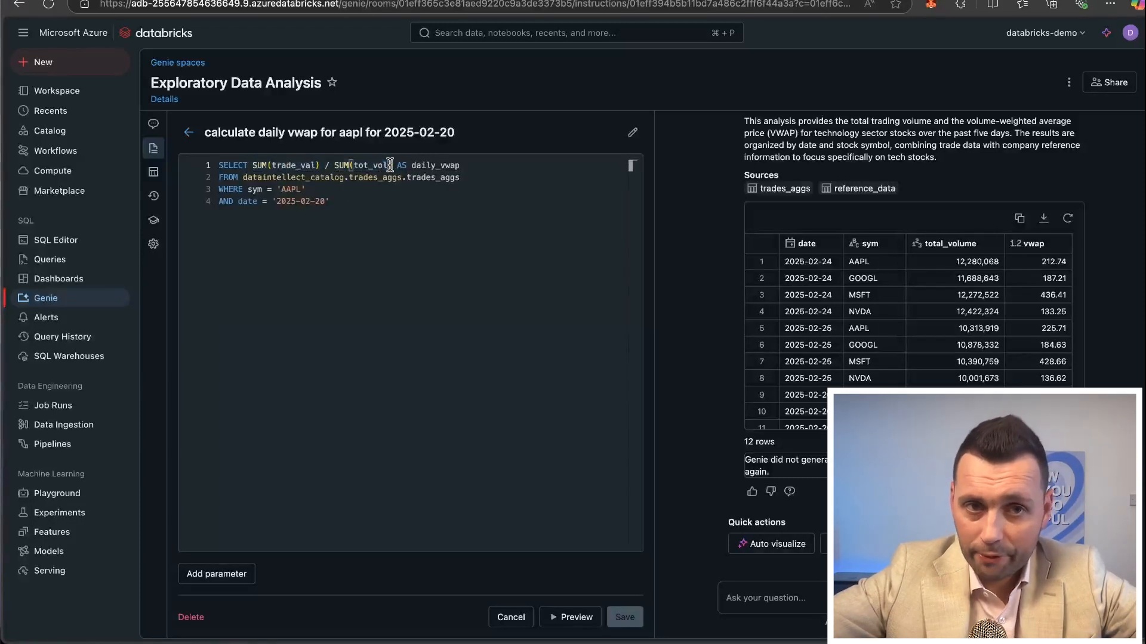
{"action": "left_click", "coordinate": [188, 136]}
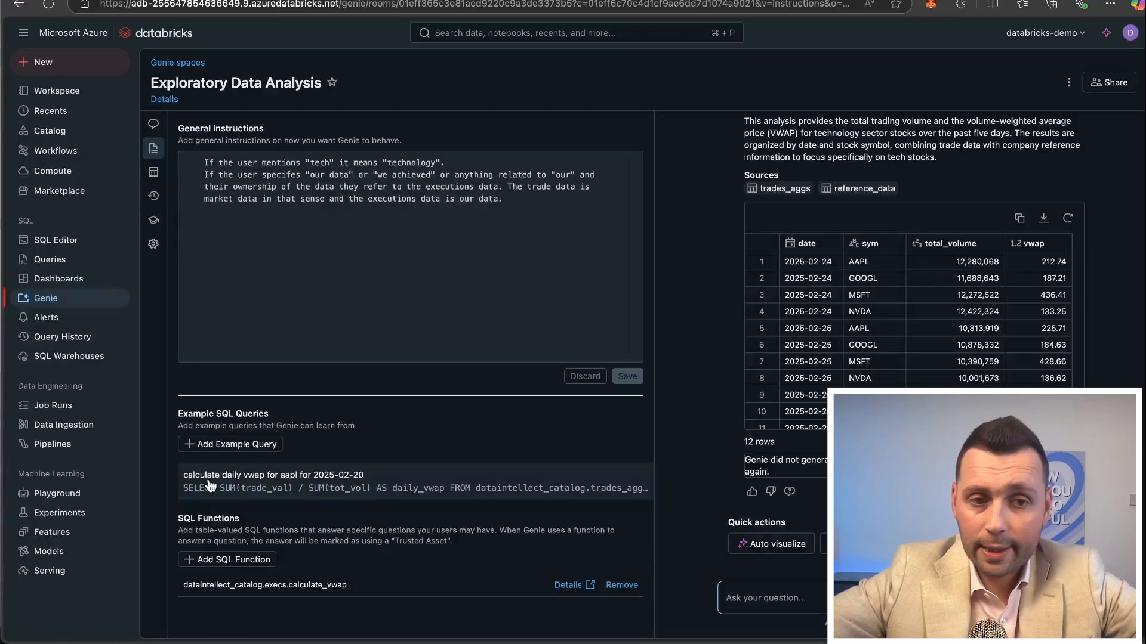
Step: Open the details of the calculate_vwap SQL function from the space instructions and examine its formula, source table and parameters
{"action": "left_click_drag", "start_coordinate": [178, 517], "coordinate": [263, 518]}
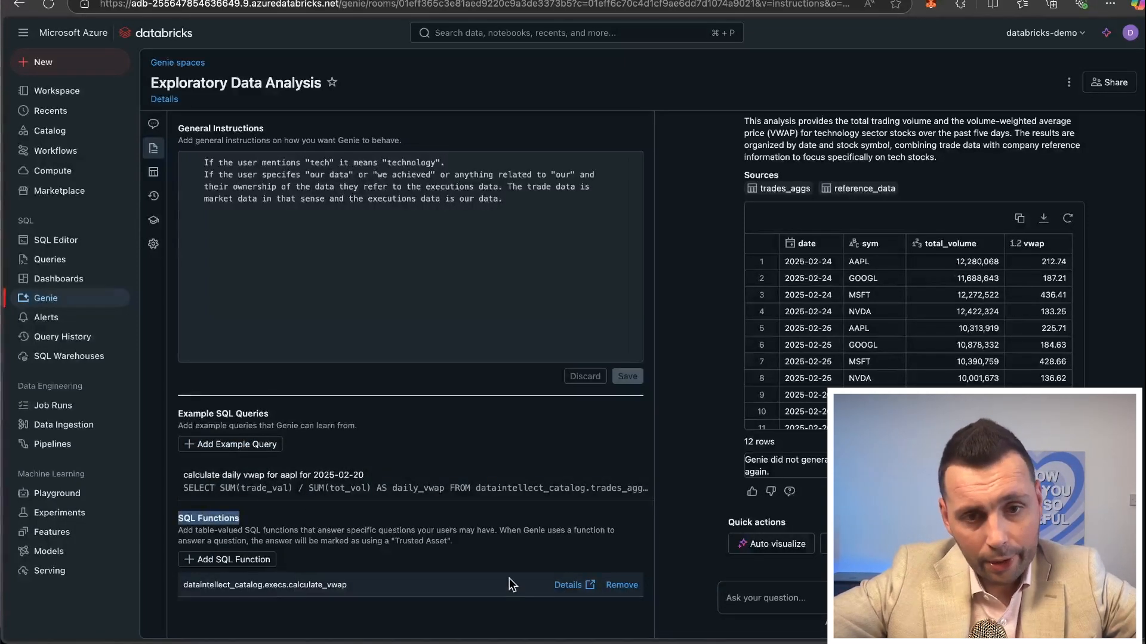
{"action": "left_click", "coordinate": [561, 586]}
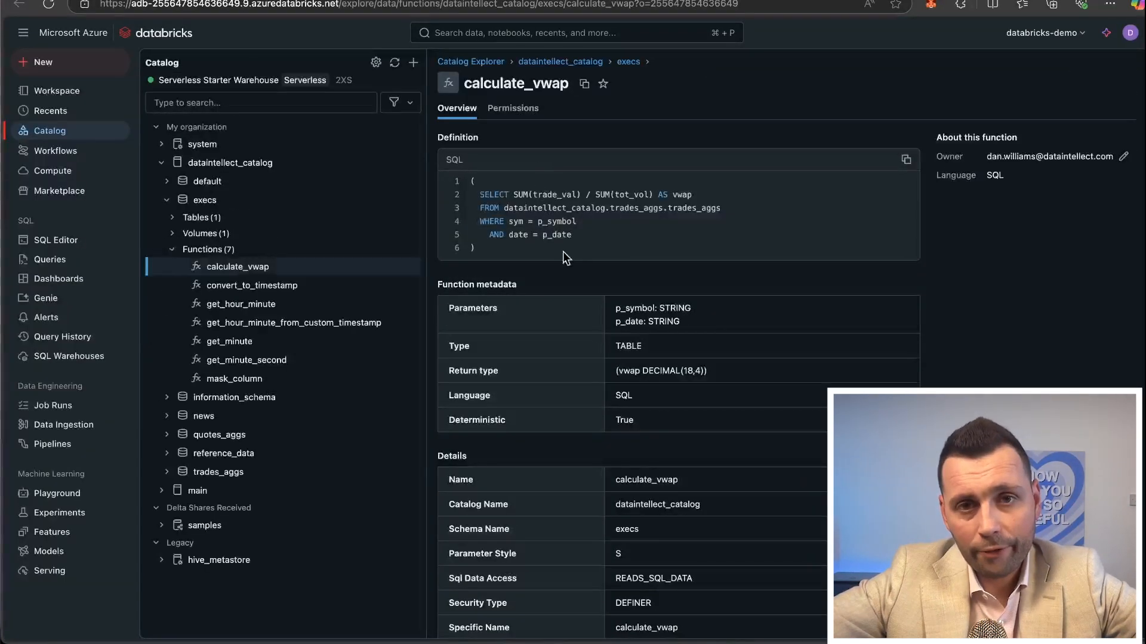
{"action": "left_click_drag", "start_coordinate": [477, 197], "coordinate": [616, 210]}
{"action": "left_click", "coordinate": [694, 220]}
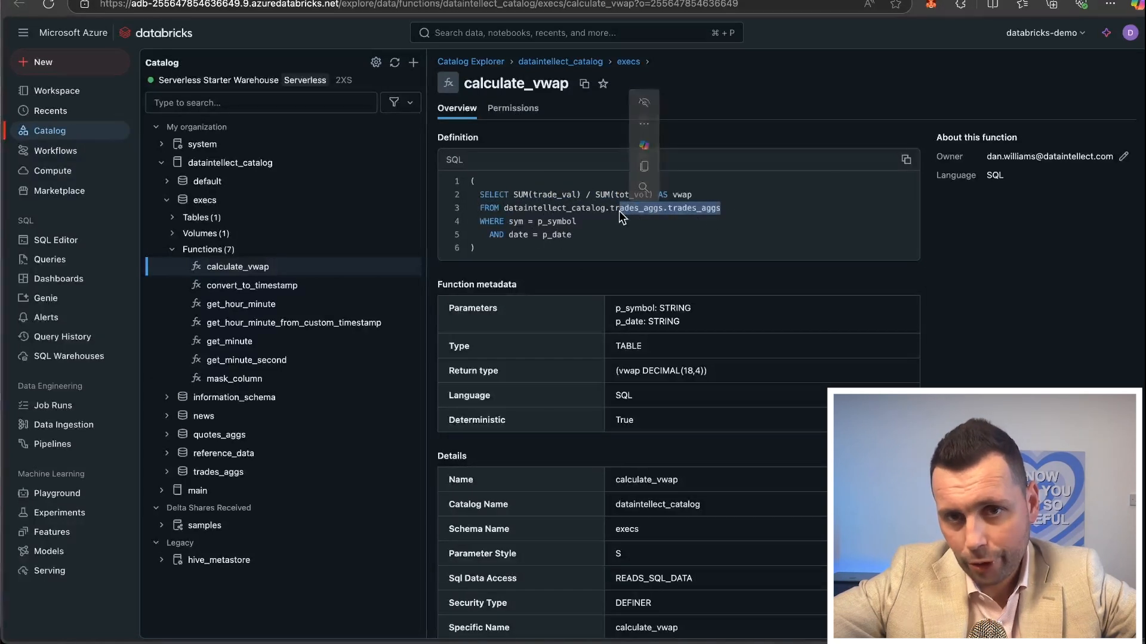
{"action": "left_click", "coordinate": [597, 210]}
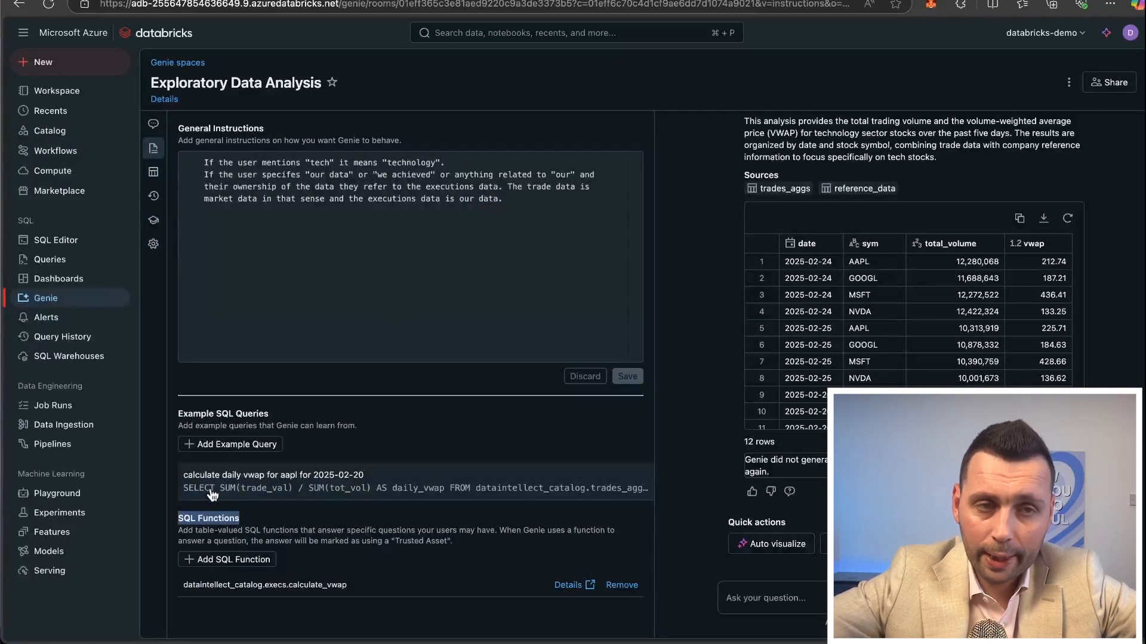
Step: Return to the current Genie chat and ask "Now calculate and add in the vwap that we achieved"
{"action": "left_click", "coordinate": [154, 124]}
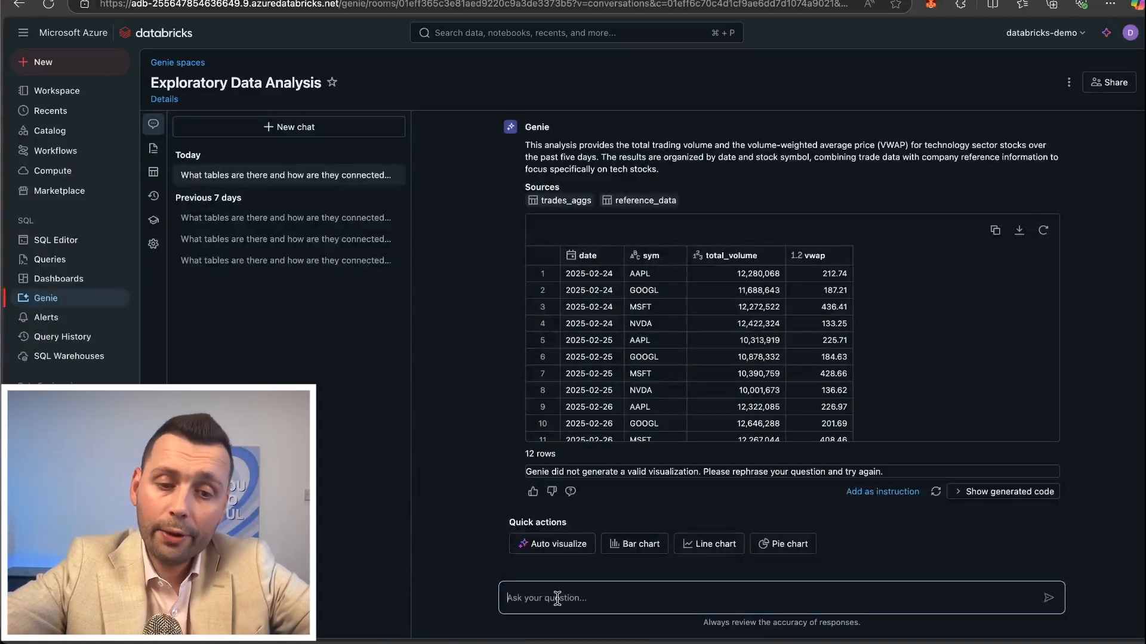
{"action": "type", "text": "Now calculate and add in the vwap that we achieved"}
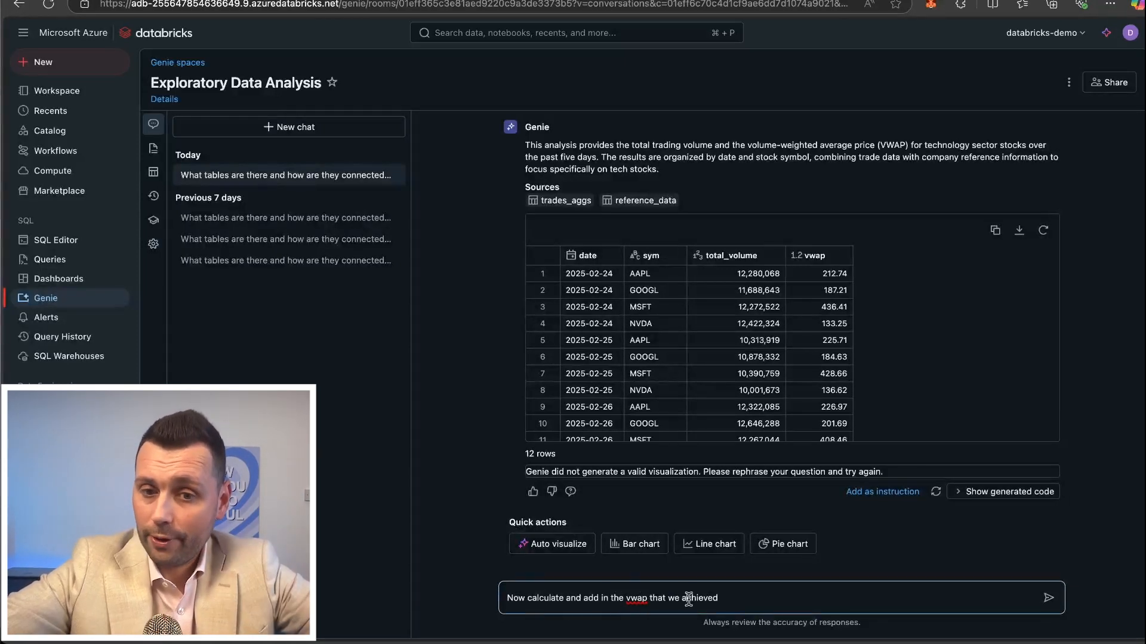
{"action": "key", "text": "Return"}
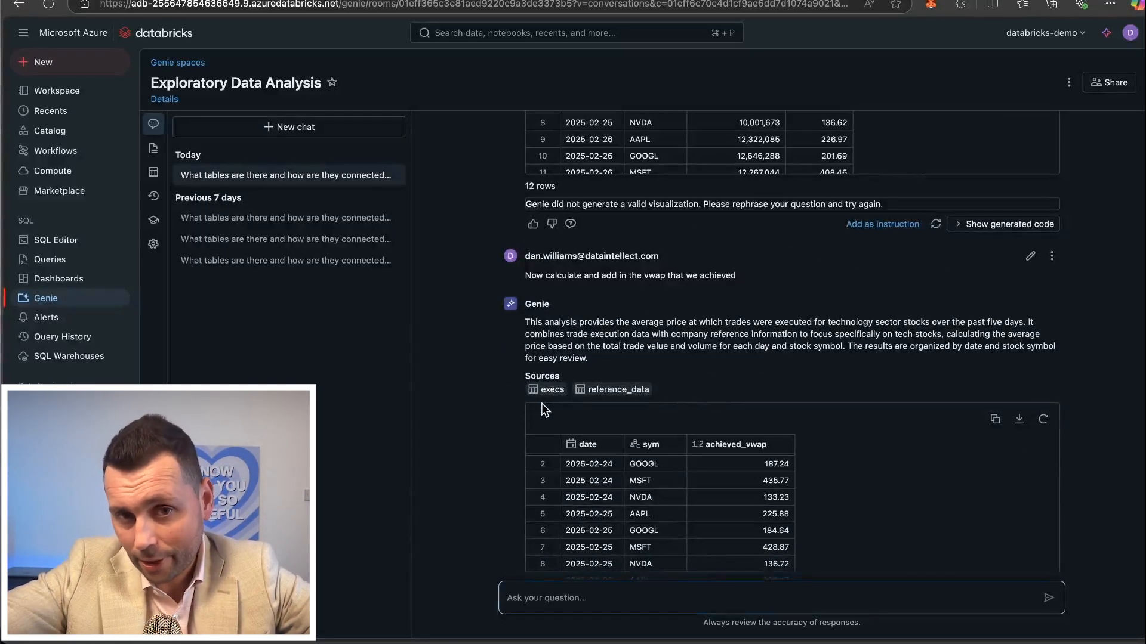
Step: Compare the sources and result table of the achieved VWAP answer with those of the preceding VWAP answer
{"action": "scroll", "coordinate": [541, 403], "scroll_direction": "up", "scroll_amount": 10}
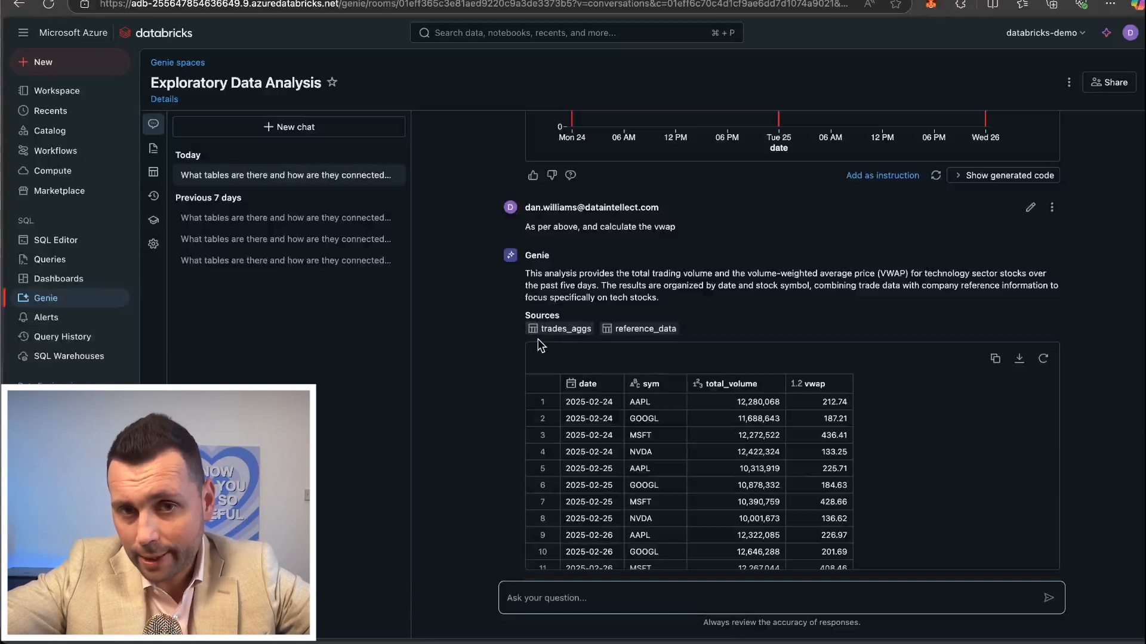
{"action": "scroll", "coordinate": [535, 394], "scroll_direction": "down", "scroll_amount": 10}
{"action": "scroll", "coordinate": [571, 449], "scroll_direction": "down", "scroll_amount": 5}
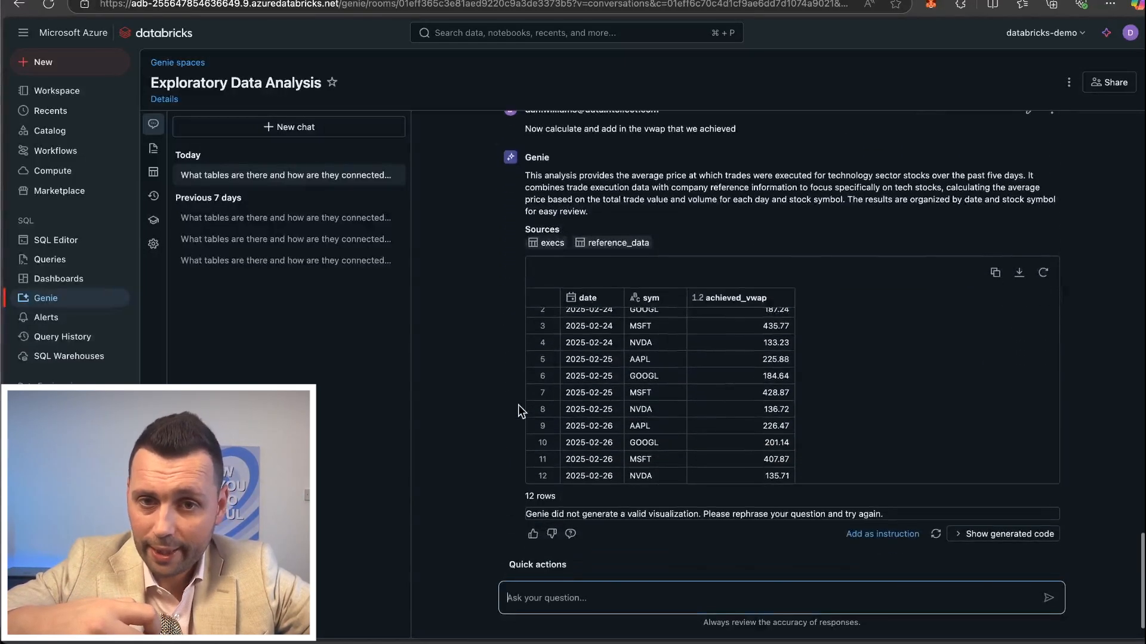
{"action": "scroll", "coordinate": [657, 382], "scroll_direction": "up", "scroll_amount": 2}
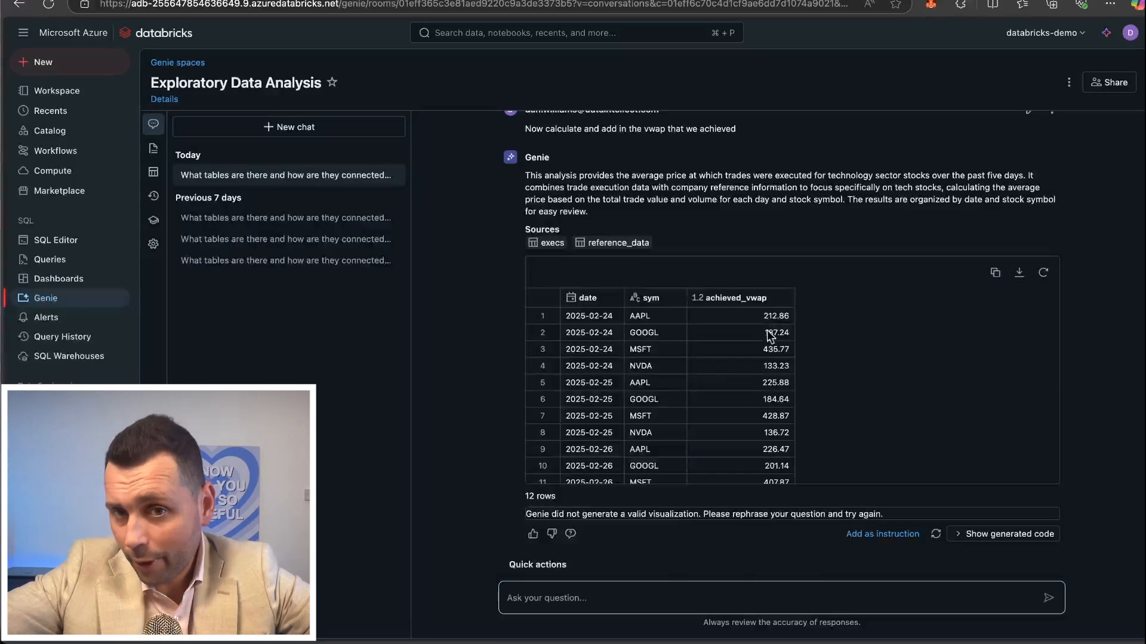
{"action": "scroll", "coordinate": [769, 336], "scroll_direction": "down", "scroll_amount": 2}
Step: Show the generated code for the achieved VWAP answer and examine its achieved_vwap formula using execs price and size
{"action": "left_click", "coordinate": [994, 535]}
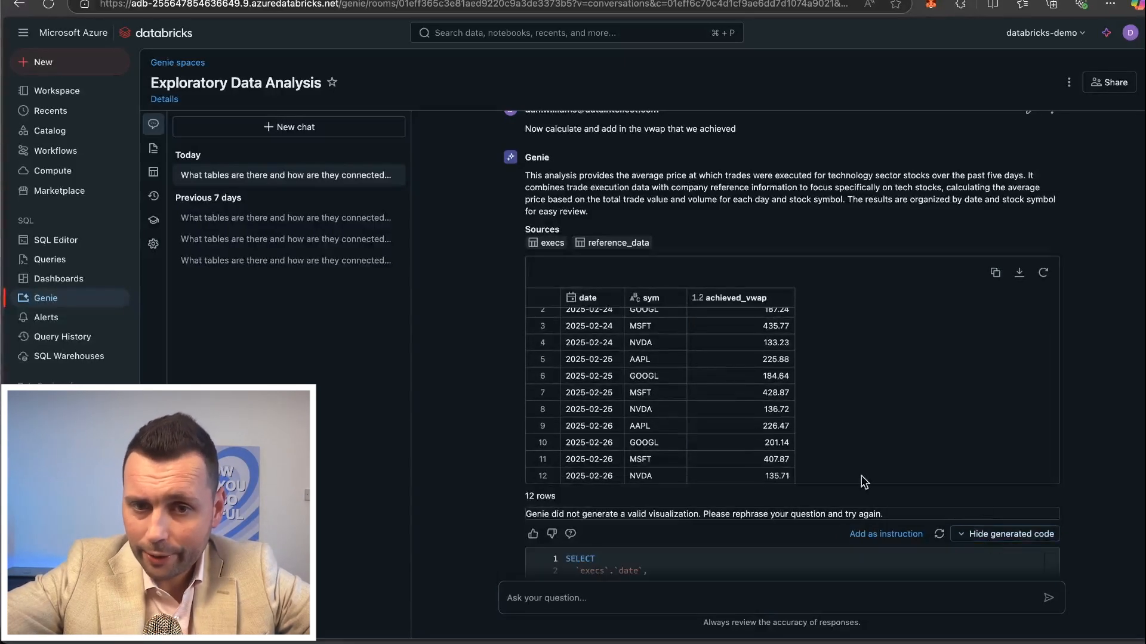
{"action": "scroll", "coordinate": [861, 474], "scroll_direction": "down", "scroll_amount": 5}
{"action": "left_click", "coordinate": [627, 394]}
{"action": "left_click_drag", "start_coordinate": [576, 407], "coordinate": [846, 407]}
{"action": "left_click", "coordinate": [821, 409]}
{"action": "left_click", "coordinate": [844, 407]}
{"action": "left_click", "coordinate": [768, 407]}
{"action": "left_click", "coordinate": [863, 406]}
{"action": "left_click_drag", "start_coordinate": [952, 402], "coordinate": [844, 401]}
{"action": "left_click", "coordinate": [843, 402]}
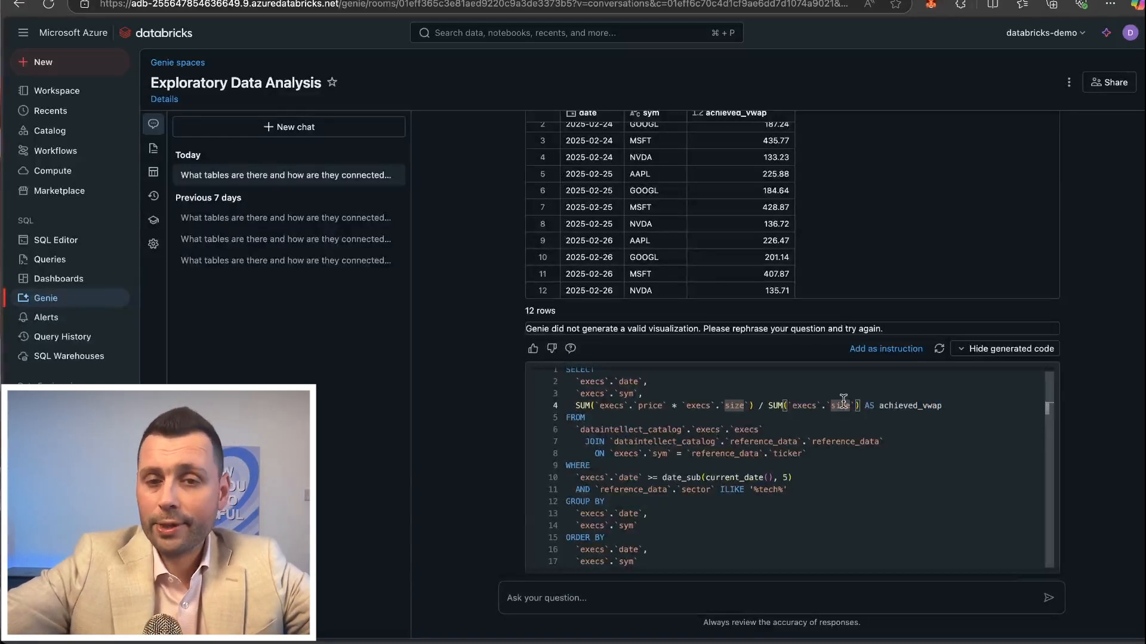
{"action": "scroll", "coordinate": [685, 355], "scroll_direction": "down", "scroll_amount": 2}
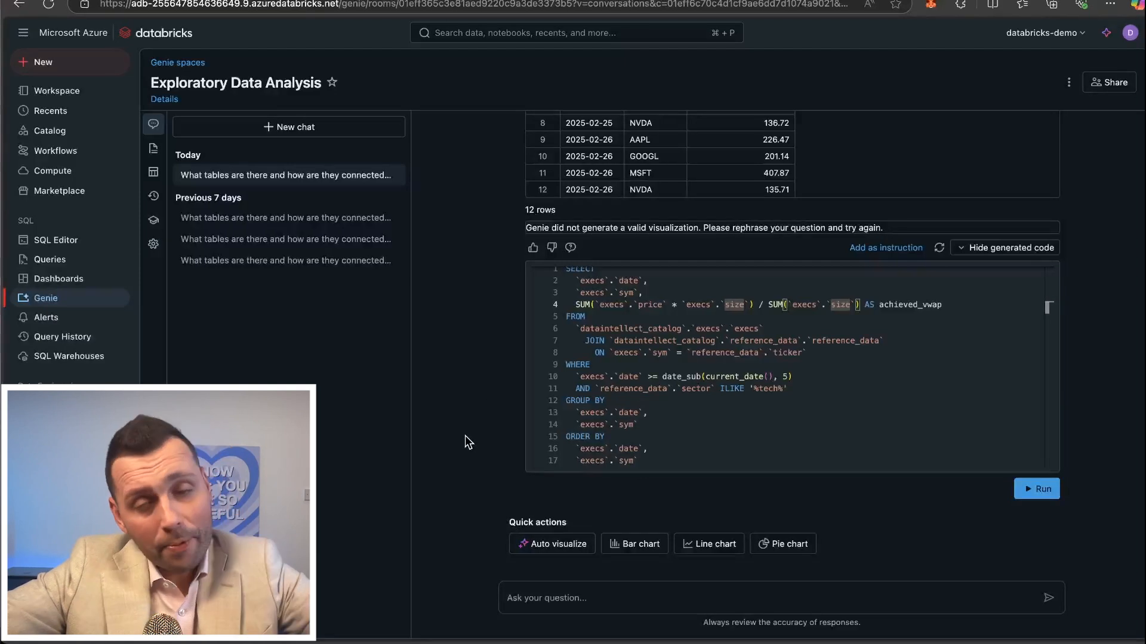
Step: Open the space's general instructions and examine the rule covering the phrases "our data" and "we achieved"
{"action": "left_click", "coordinate": [153, 148]}
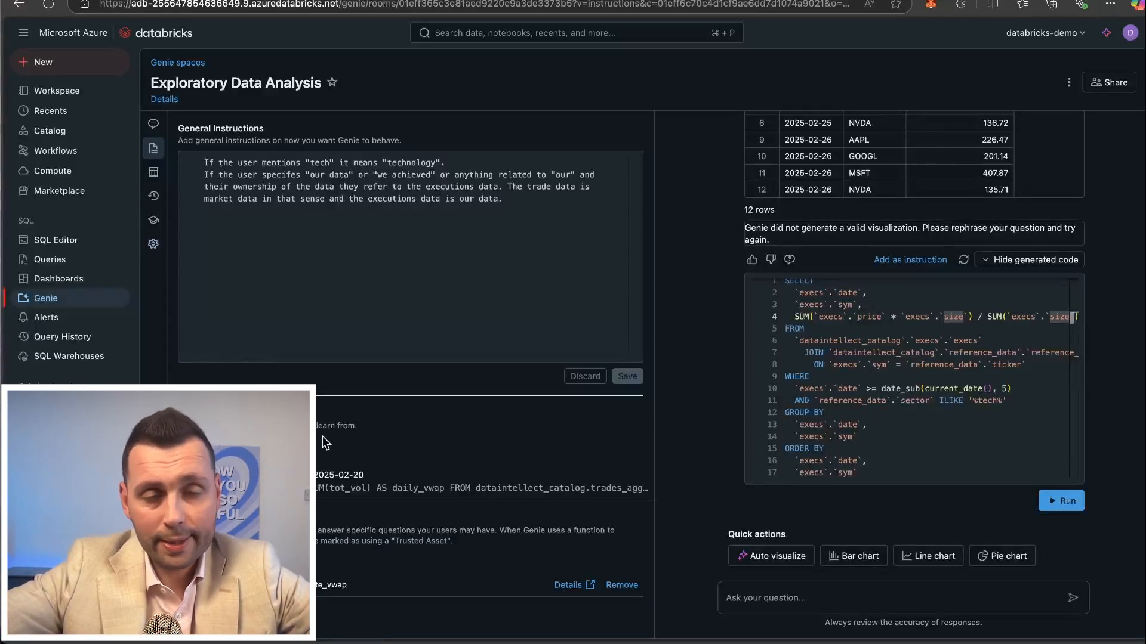
{"action": "left_click", "coordinate": [153, 123]}
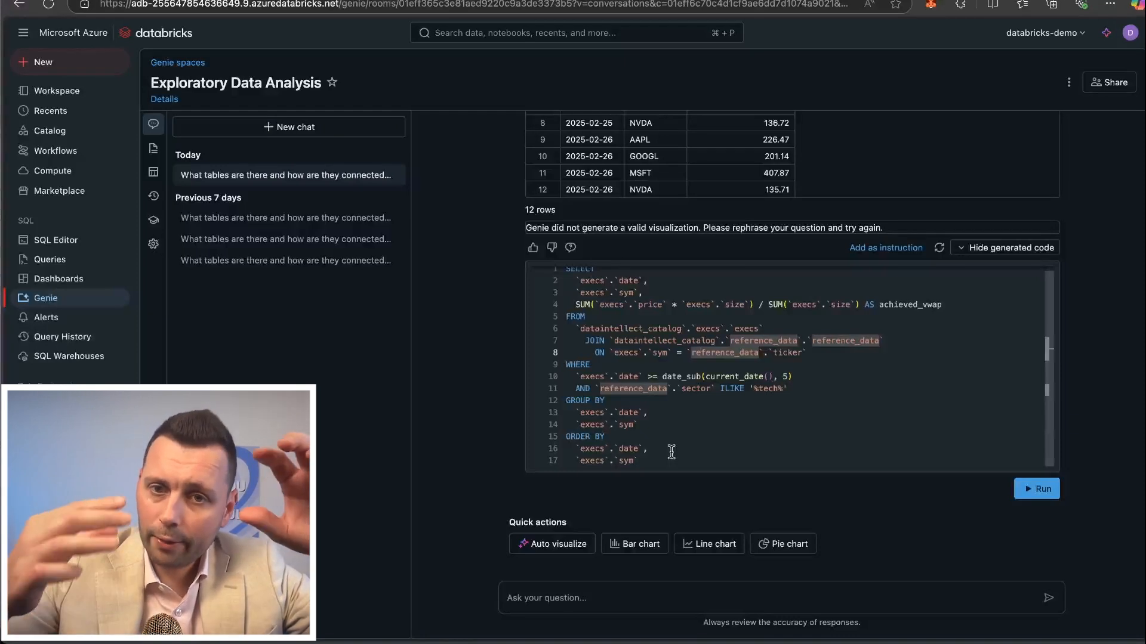
{"action": "left_click", "coordinate": [152, 148]}
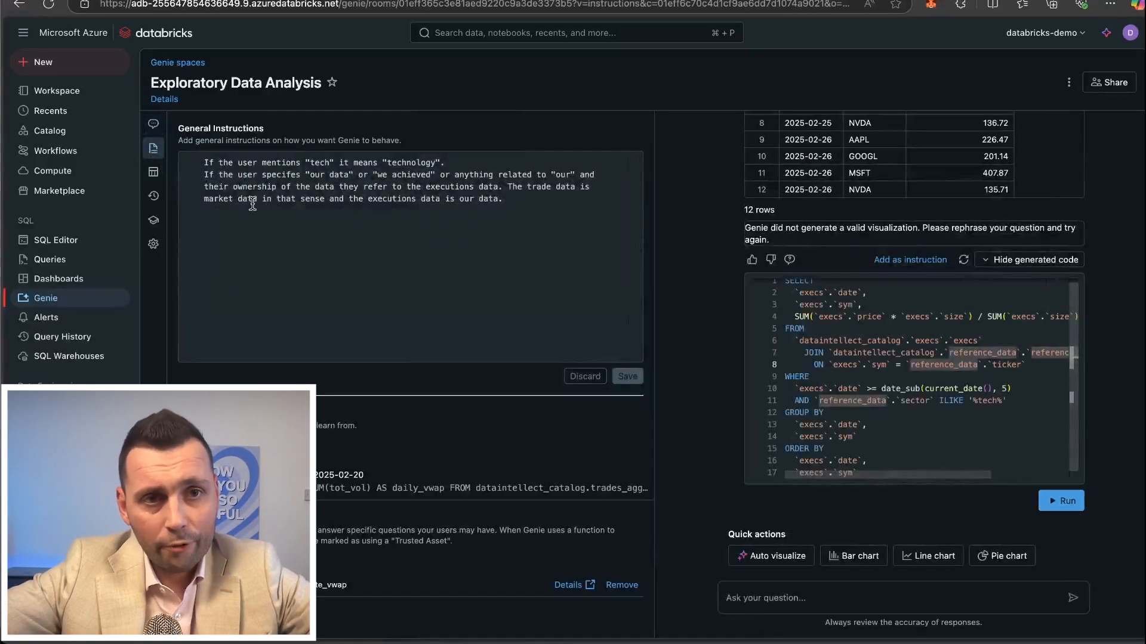
{"action": "left_click_drag", "start_coordinate": [214, 176], "coordinate": [352, 176]}
{"action": "left_click", "coordinate": [360, 177]}
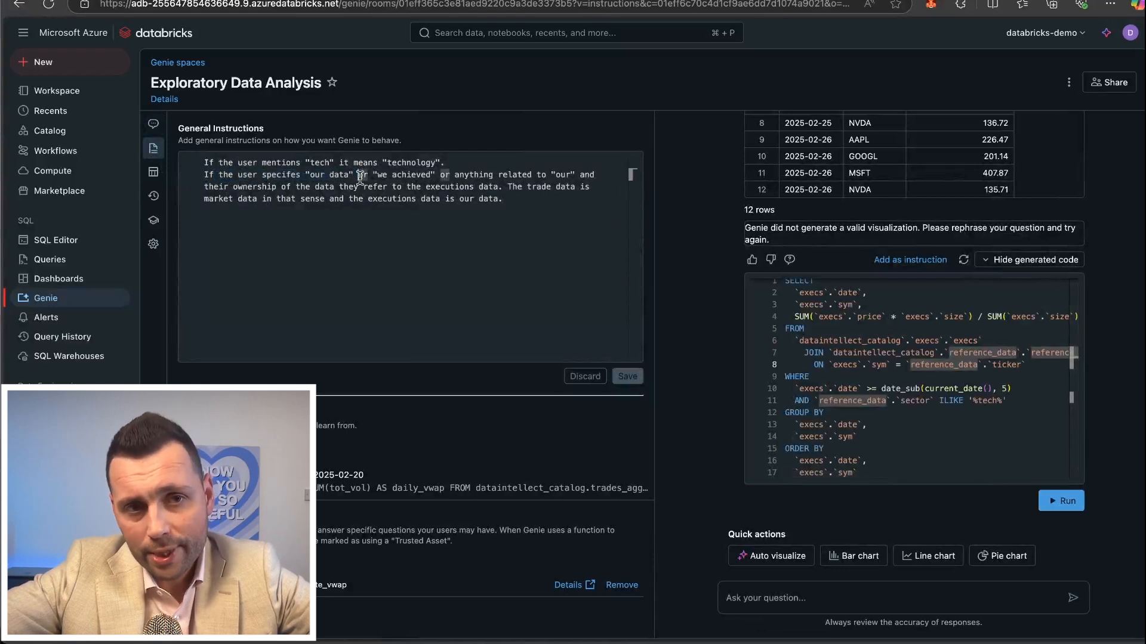
{"action": "left_click", "coordinate": [396, 176]}
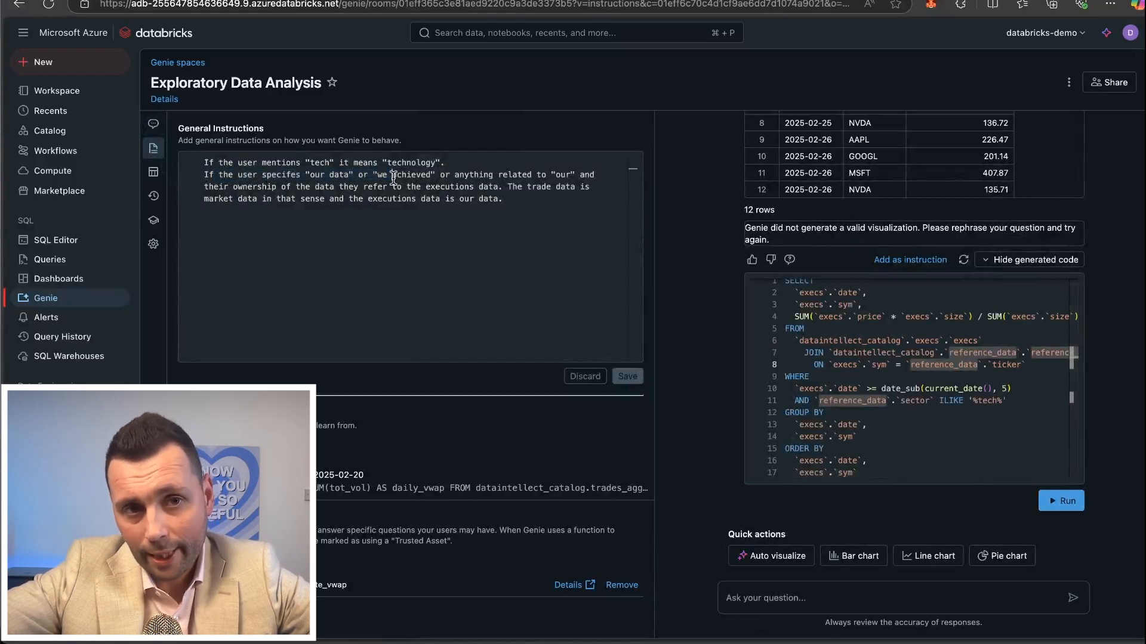
{"action": "left_click", "coordinate": [249, 197]}
{"action": "left_click", "coordinate": [238, 187]}
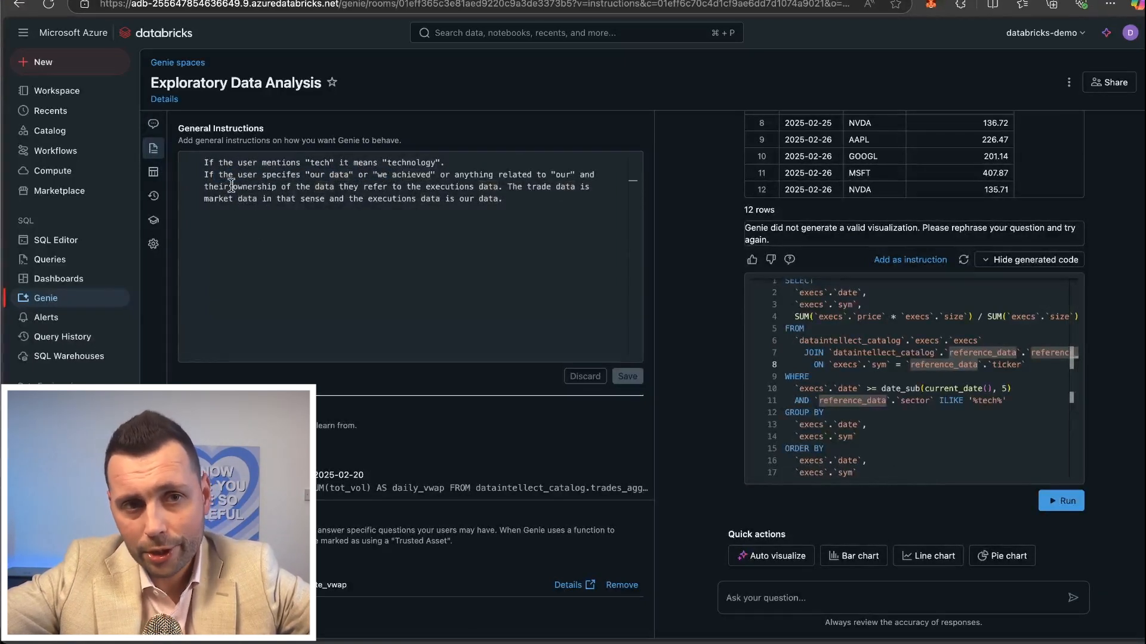
Step: Examine how the general instructions separate executions data from market trade data, and reread the "tech" rule without editing
{"action": "left_click_drag", "start_coordinate": [209, 175], "coordinate": [584, 187]}
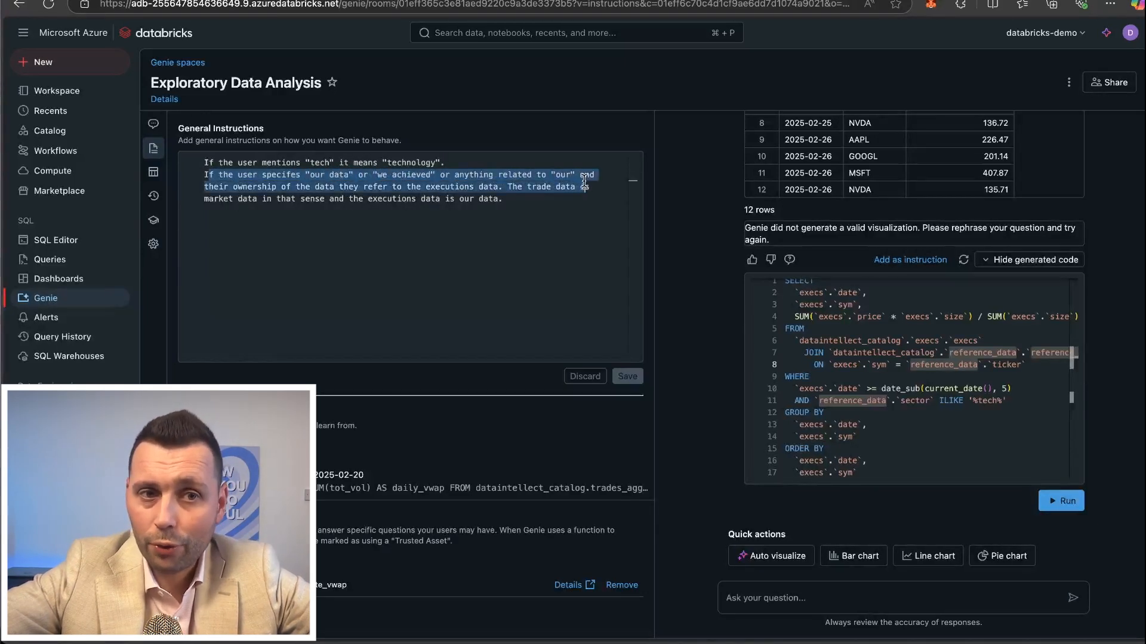
{"action": "left_click", "coordinate": [419, 198]}
{"action": "left_click_drag", "start_coordinate": [251, 187], "coordinate": [353, 186]}
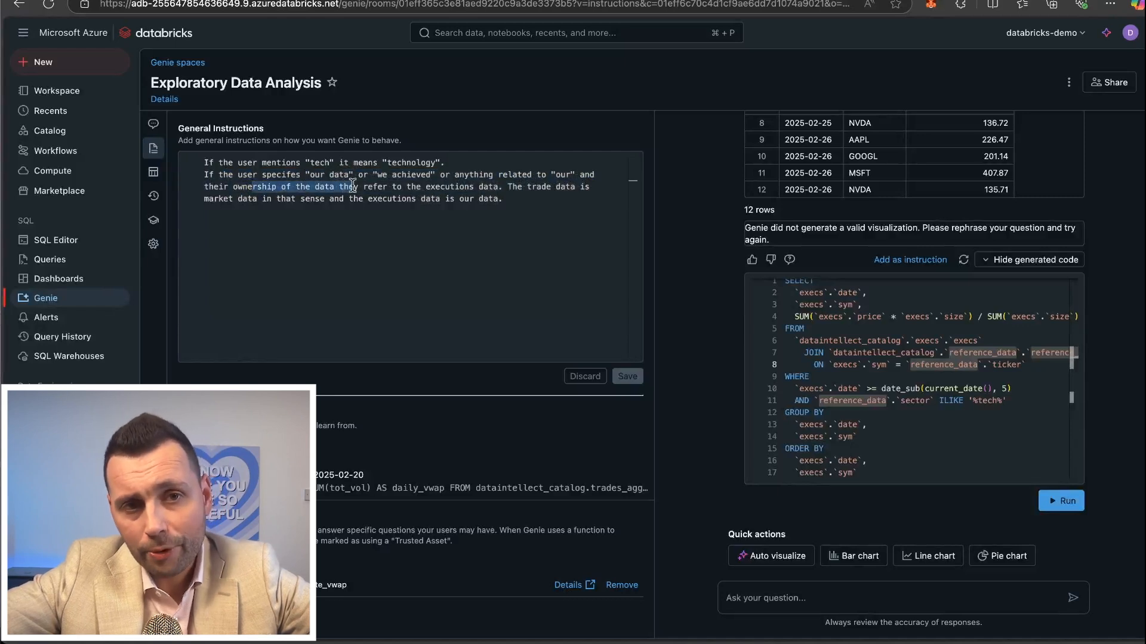
{"action": "left_click", "coordinate": [366, 187]}
{"action": "left_click_drag", "start_coordinate": [425, 187], "coordinate": [498, 188]}
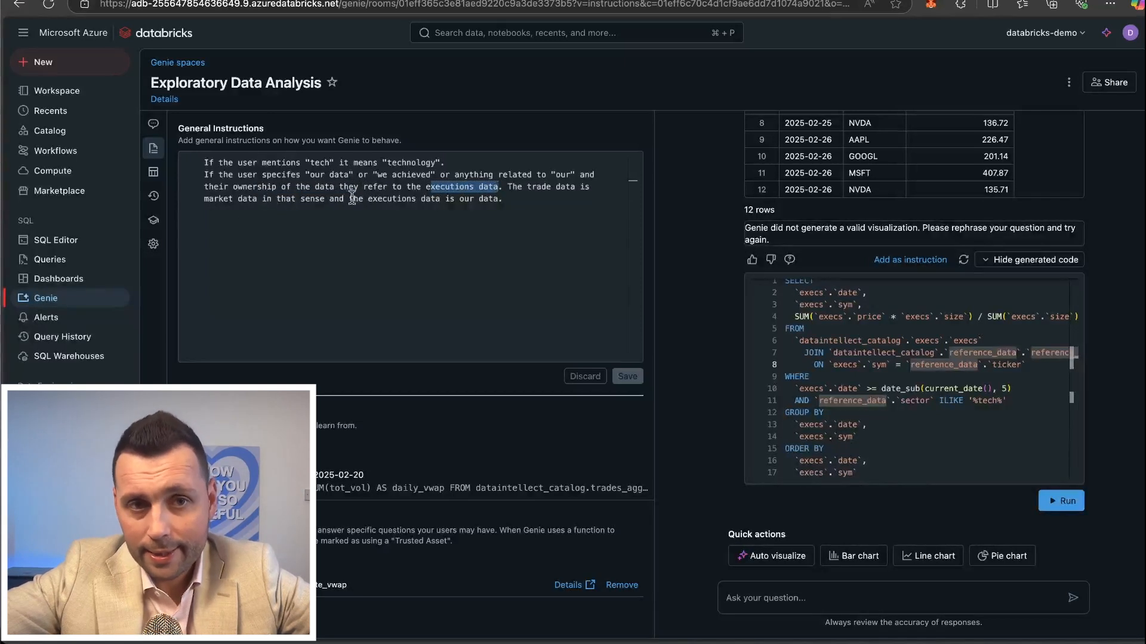
{"action": "left_click", "coordinate": [506, 204]}
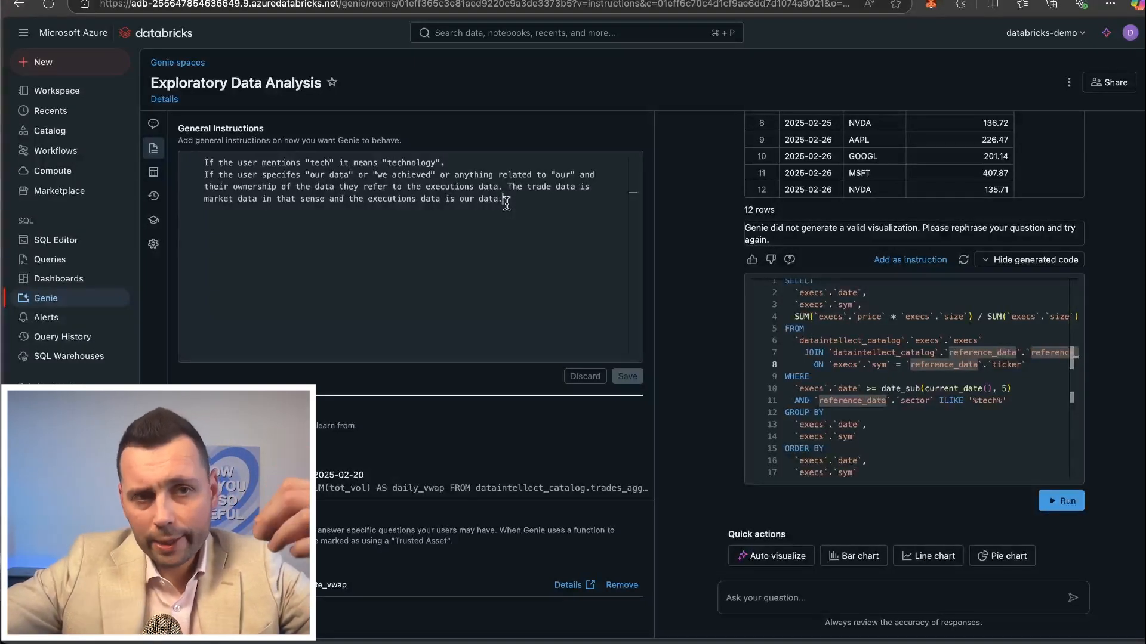
{"action": "left_click", "coordinate": [208, 161]}
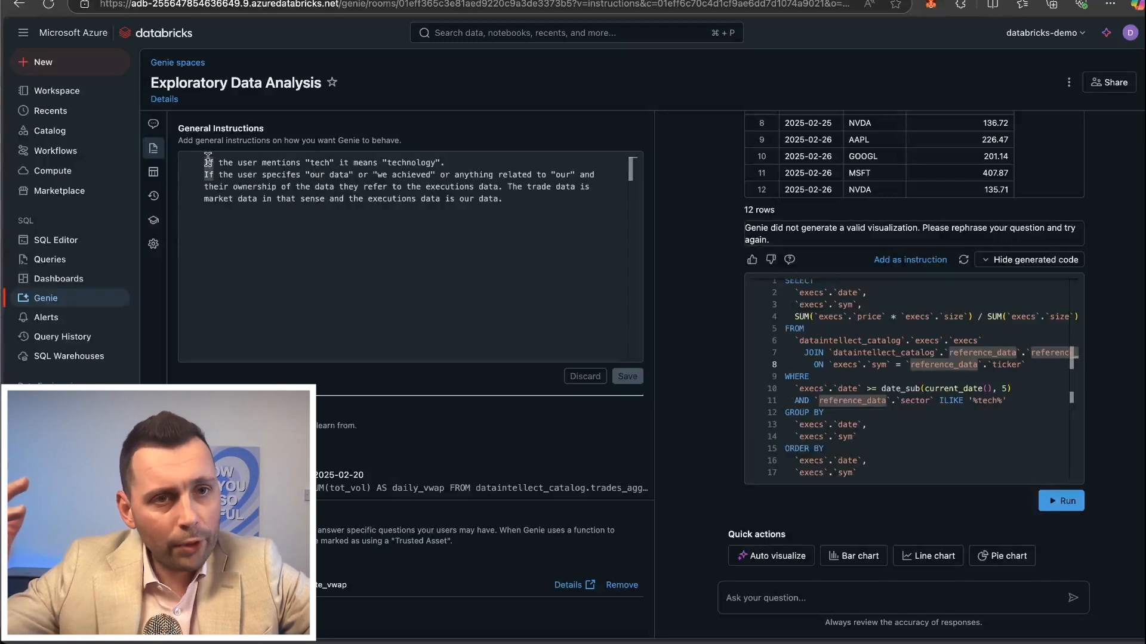
{"action": "left_click", "coordinate": [225, 175]}
{"action": "left_click_drag", "start_coordinate": [206, 163], "coordinate": [376, 179]}
{"action": "left_click", "coordinate": [384, 222]}
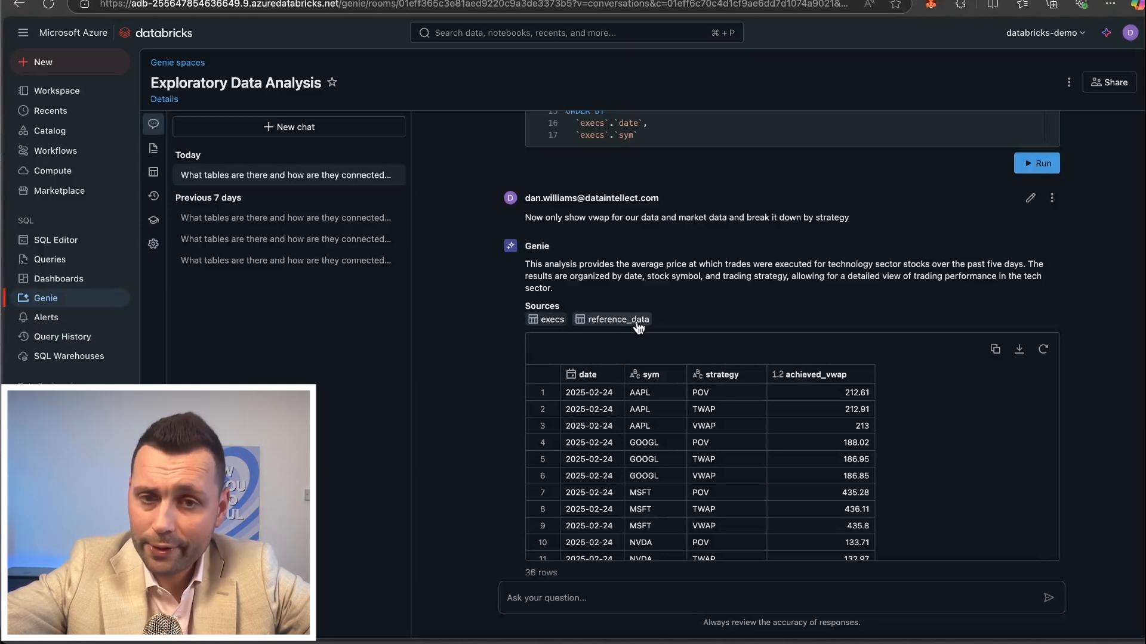
Step: Review the result table for "Now only show vwap for our data and market data and break it down by strategy"
{"action": "scroll", "coordinate": [815, 462], "scroll_direction": "down", "scroll_amount": 1}
{"action": "scroll", "coordinate": [814, 456], "scroll_direction": "down", "scroll_amount": 2}
{"action": "scroll", "coordinate": [890, 511], "scroll_direction": "down", "scroll_amount": 5}
{"action": "scroll", "coordinate": [503, 471], "scroll_direction": "down", "scroll_amount": 2}
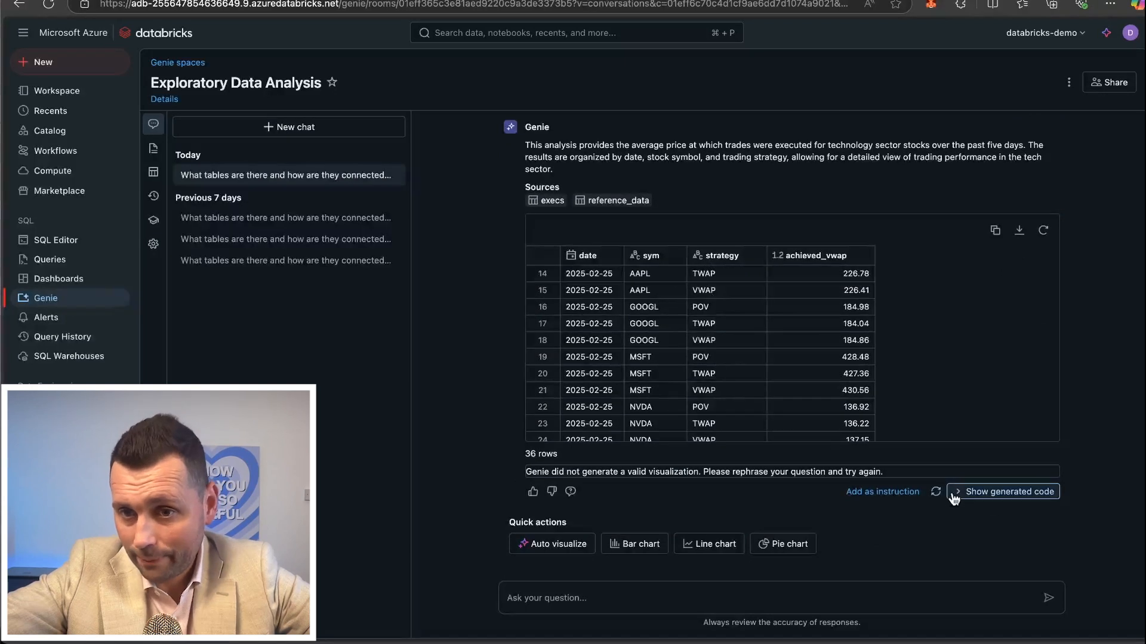
Step: Show the generated code for the strategy breakdown answer and examine how it calculates achieved_vwap
{"action": "left_click", "coordinate": [996, 500]}
{"action": "scroll", "coordinate": [707, 421], "scroll_direction": "down", "scroll_amount": 5}
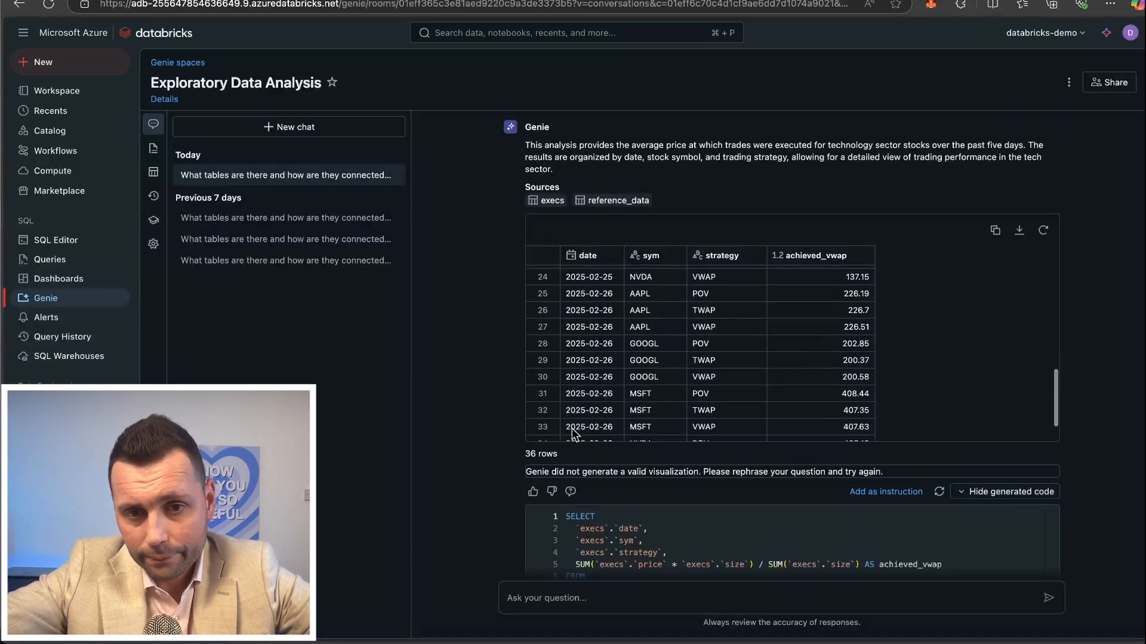
{"action": "scroll", "coordinate": [527, 436], "scroll_direction": "down", "scroll_amount": 4}
{"action": "left_click", "coordinate": [623, 344]}
{"action": "left_click_drag", "start_coordinate": [579, 340], "coordinate": [739, 339]}
{"action": "left_click", "coordinate": [883, 350]}
{"action": "left_click", "coordinate": [616, 338]}
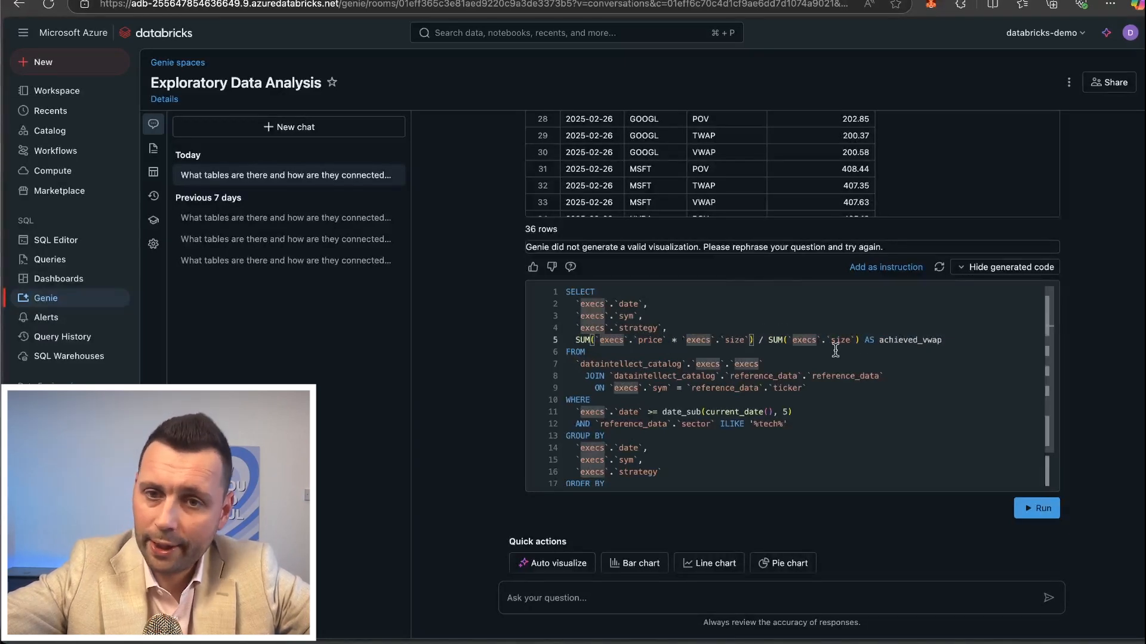
Step: Examine the strategy breakdown query's reference_data join and its grouping by date, sym and strategy
{"action": "left_click", "coordinate": [618, 377]}
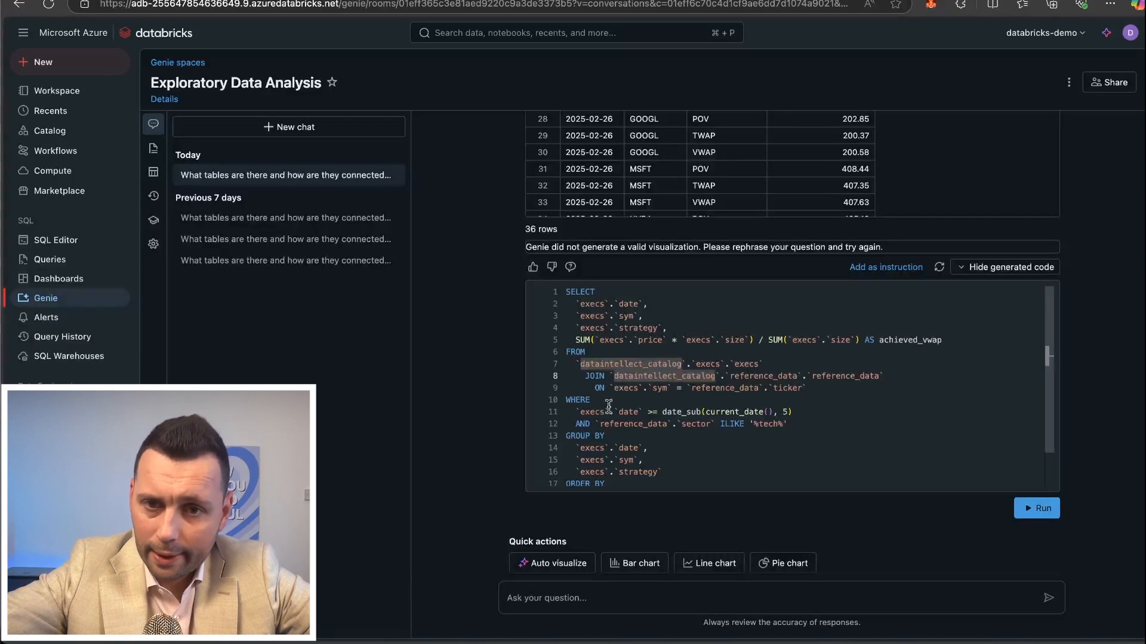
{"action": "scroll", "coordinate": [601, 437], "scroll_direction": "down", "scroll_amount": 3}
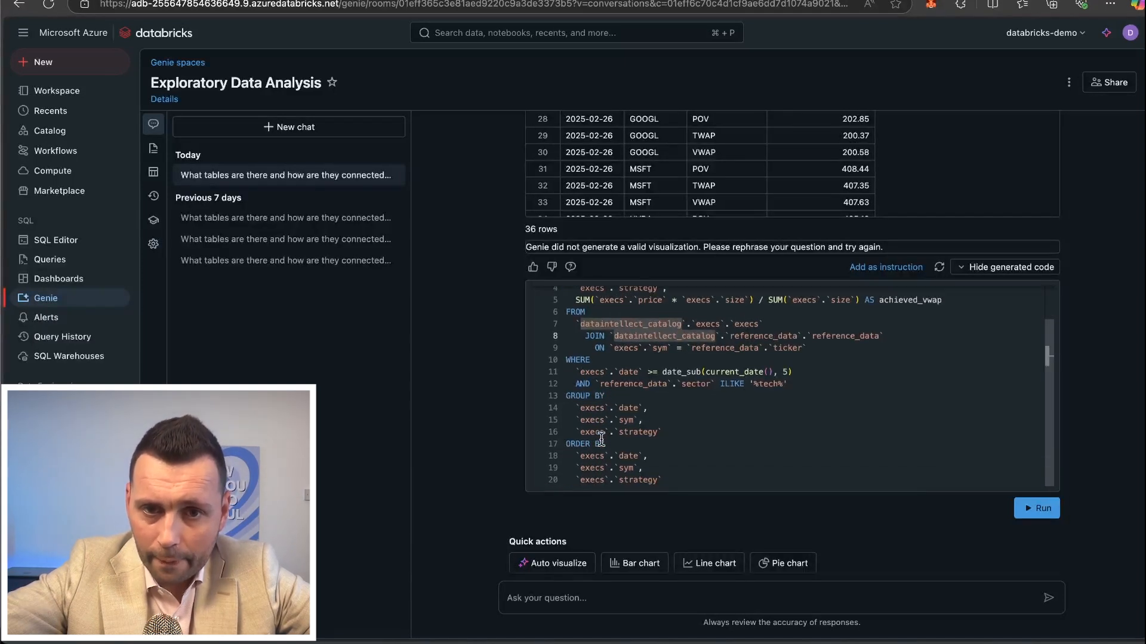
{"action": "left_click_drag", "start_coordinate": [578, 431], "coordinate": [665, 431]}
{"action": "left_click", "coordinate": [664, 431]}
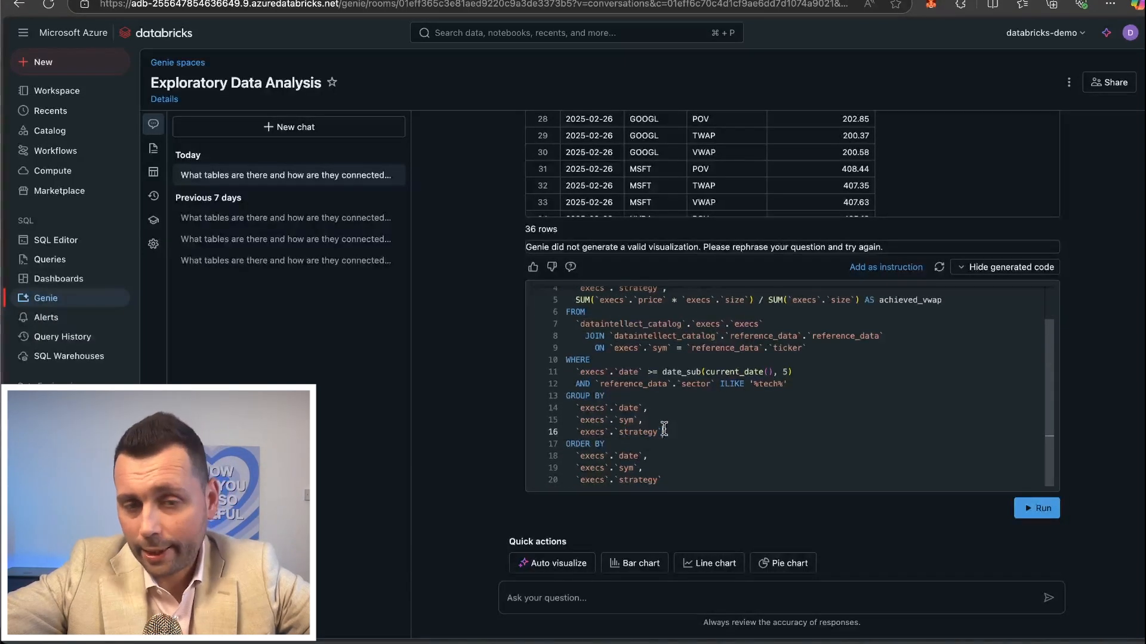